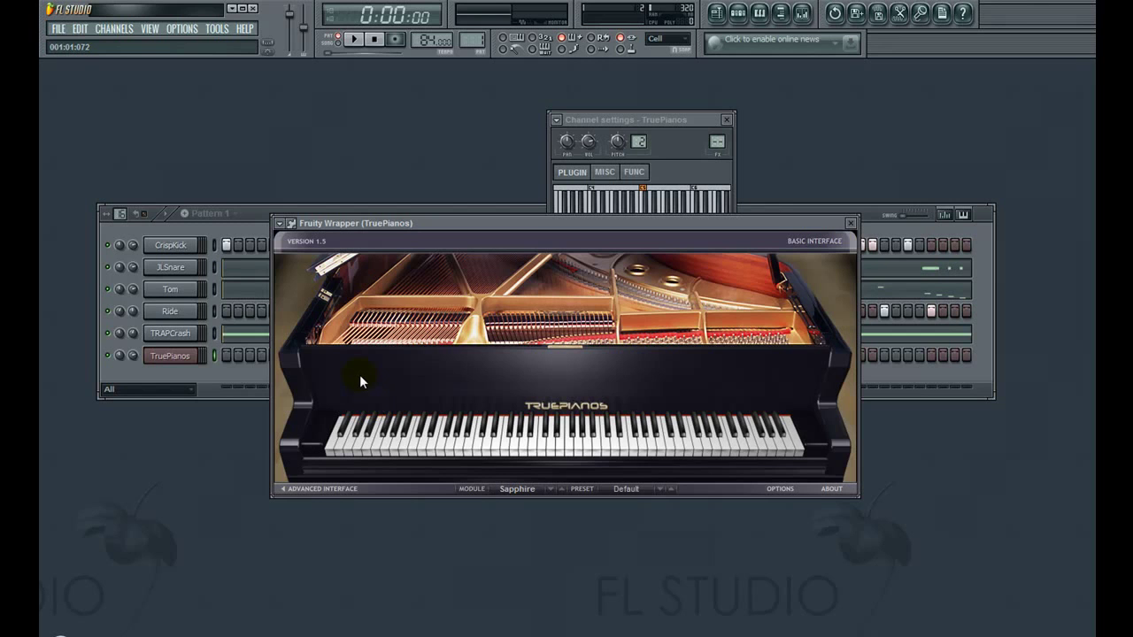
{"action": "left_click", "coordinate": [246, 213]}
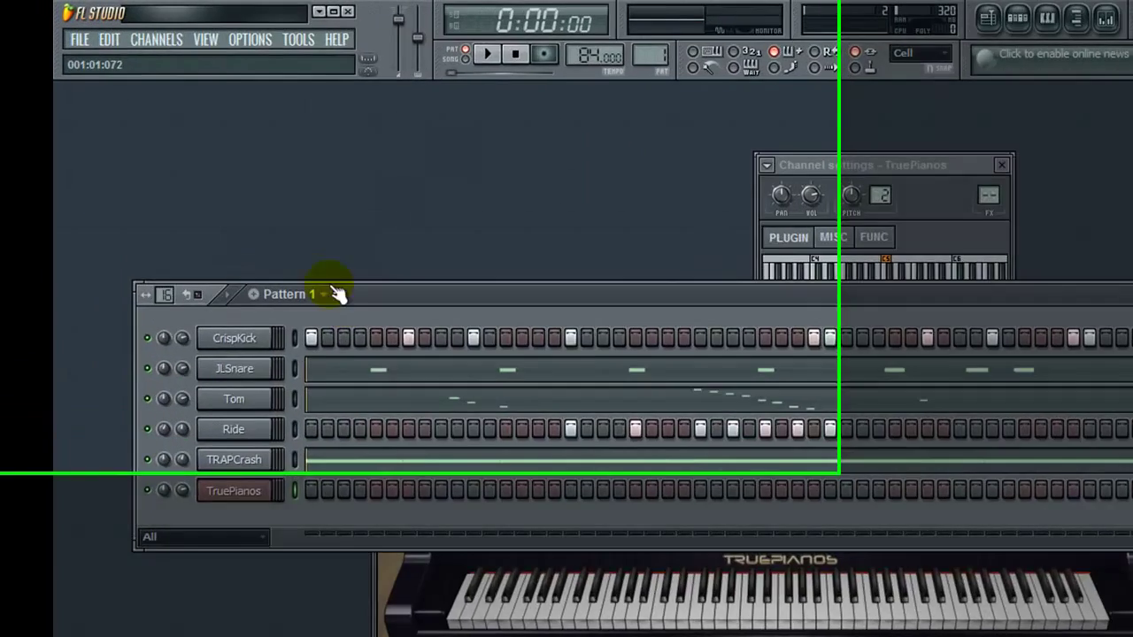
{"action": "left_click", "coordinate": [159, 42]}
{"action": "mouse_move", "coordinate": [168, 59]}
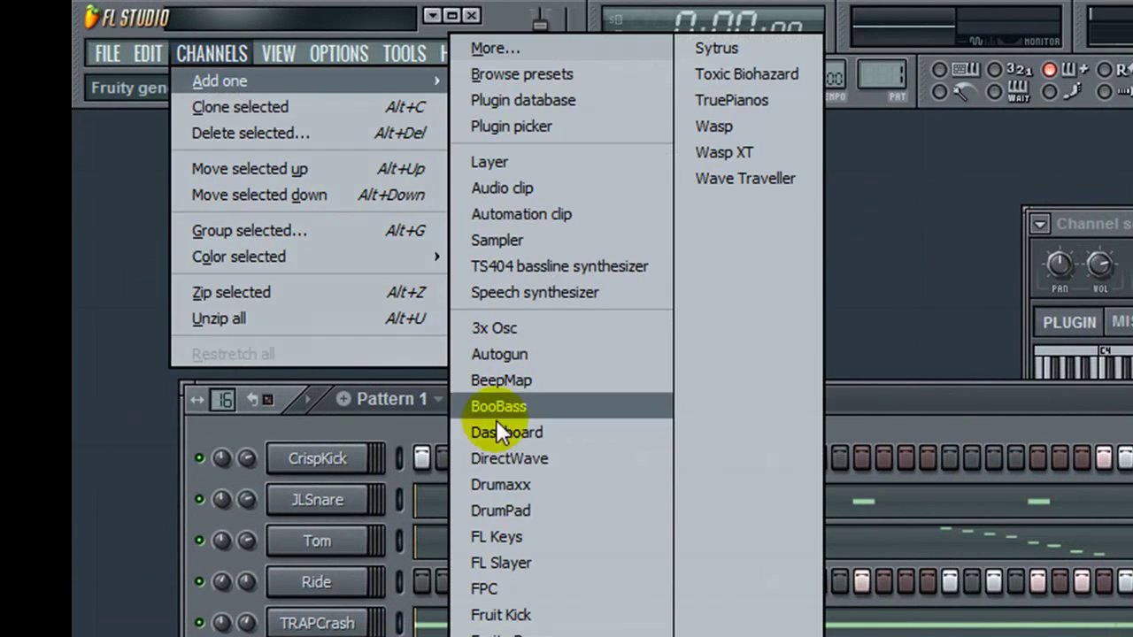
{"action": "left_click", "coordinate": [392, 399]}
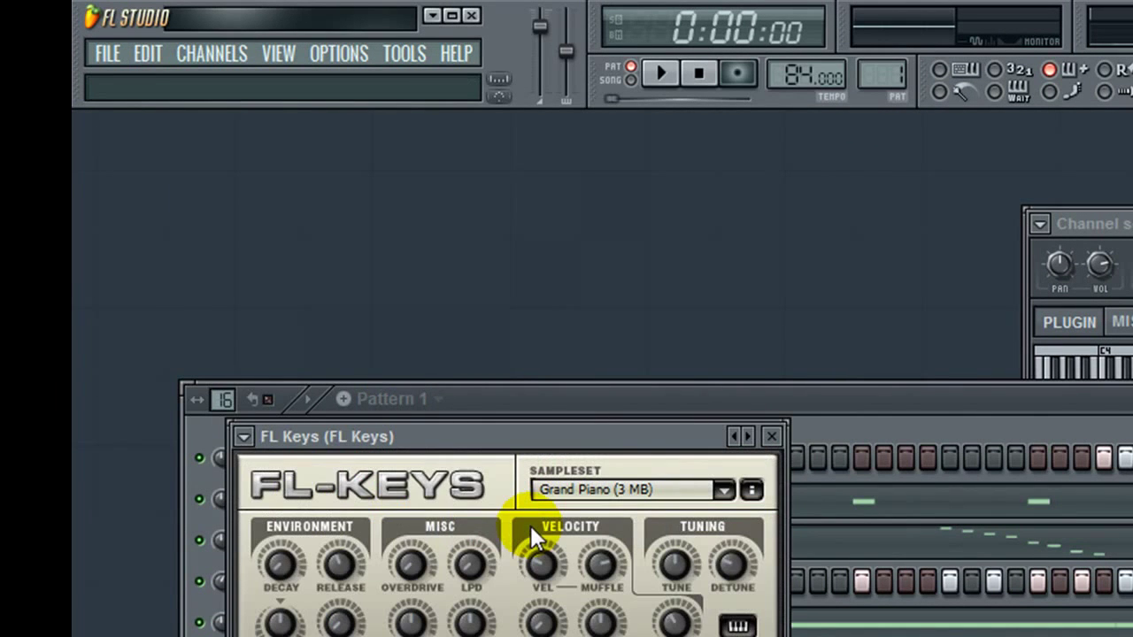
{"action": "left_click", "coordinate": [772, 436]}
{"action": "right_click", "coordinate": [363, 636]}
{"action": "left_click", "coordinate": [425, 636]}
{"action": "left_click", "coordinate": [1045, 415]}
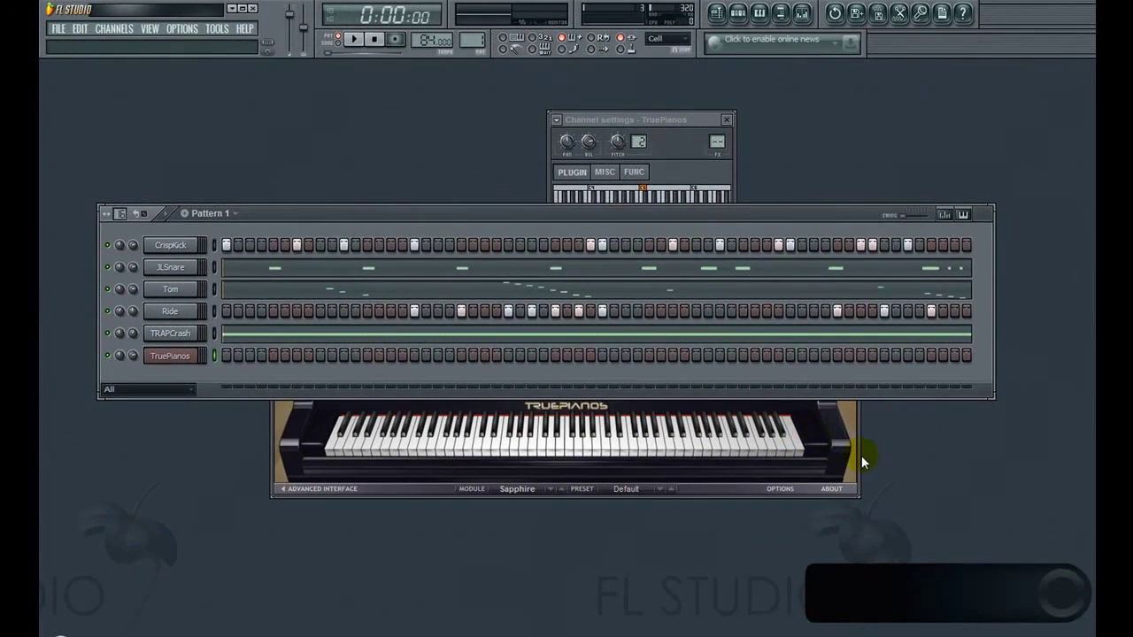
- Close the TruePianos plugin and channel settings windows, and set the global snap to 1/4 beat
{"action": "left_click", "coordinate": [861, 455]}
{"action": "left_click", "coordinate": [855, 222]}
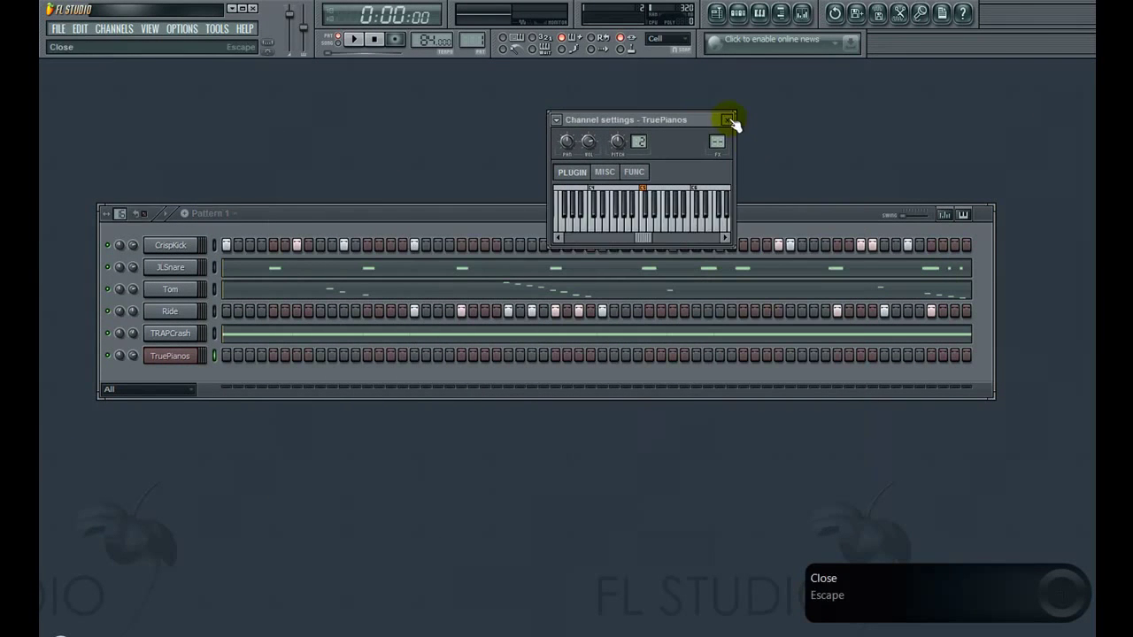
{"action": "left_click", "coordinate": [728, 120]}
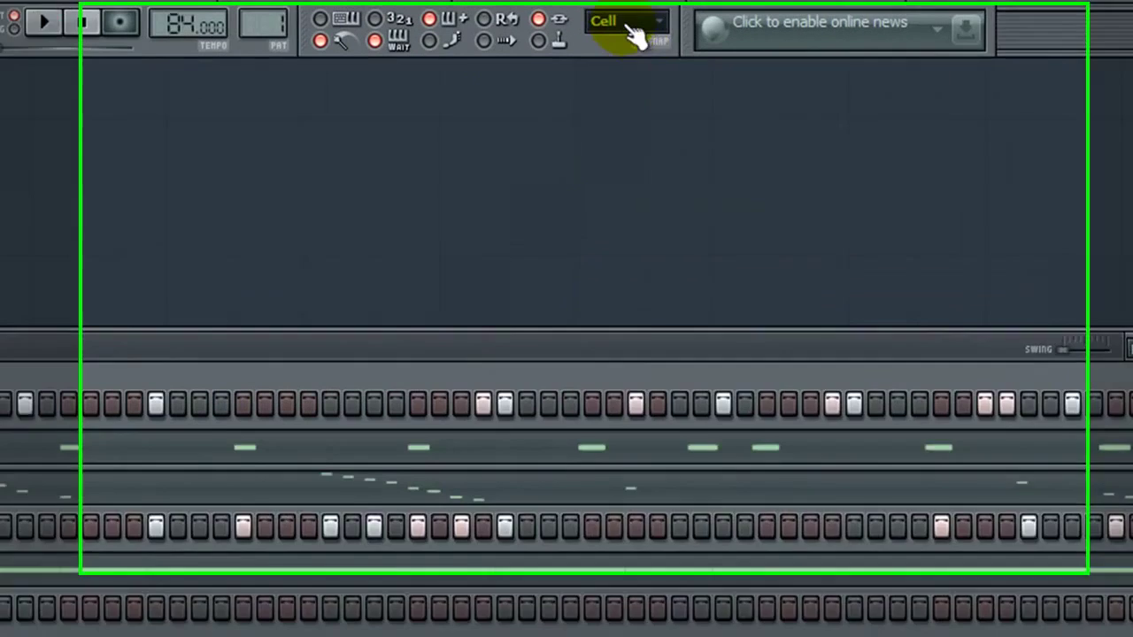
{"action": "left_click", "coordinate": [635, 35]}
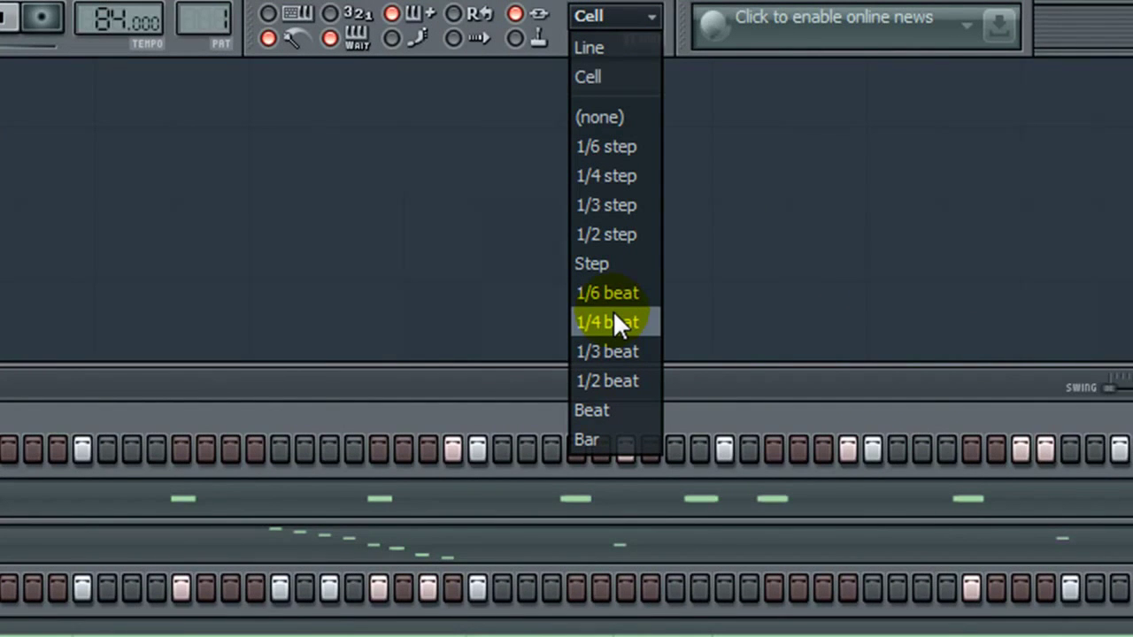
{"action": "left_click", "coordinate": [624, 323]}
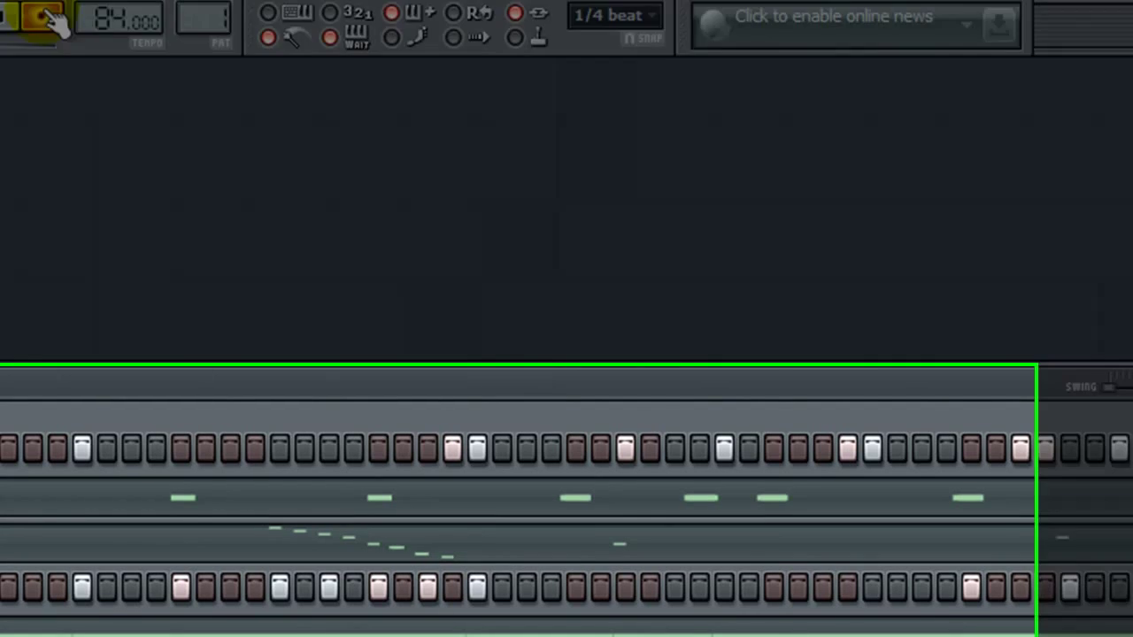
- Record a chord progression for TruePianos into Pattern 1 as automation and score, and stop recording and playback
{"action": "left_click", "coordinate": [43, 15]}
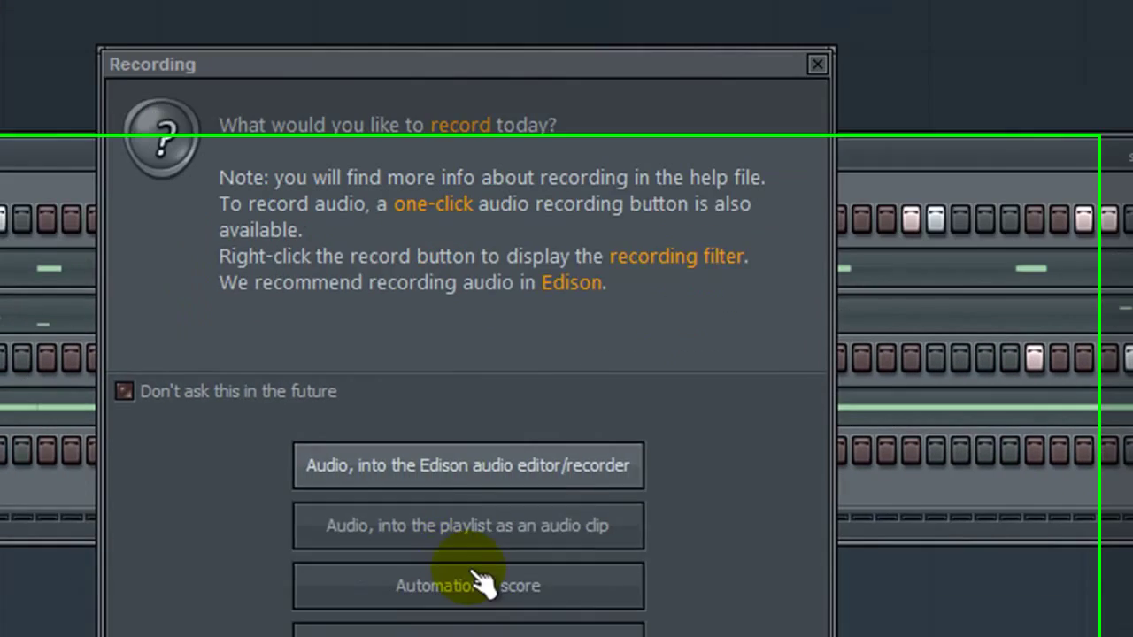
{"action": "left_click", "coordinate": [527, 508]}
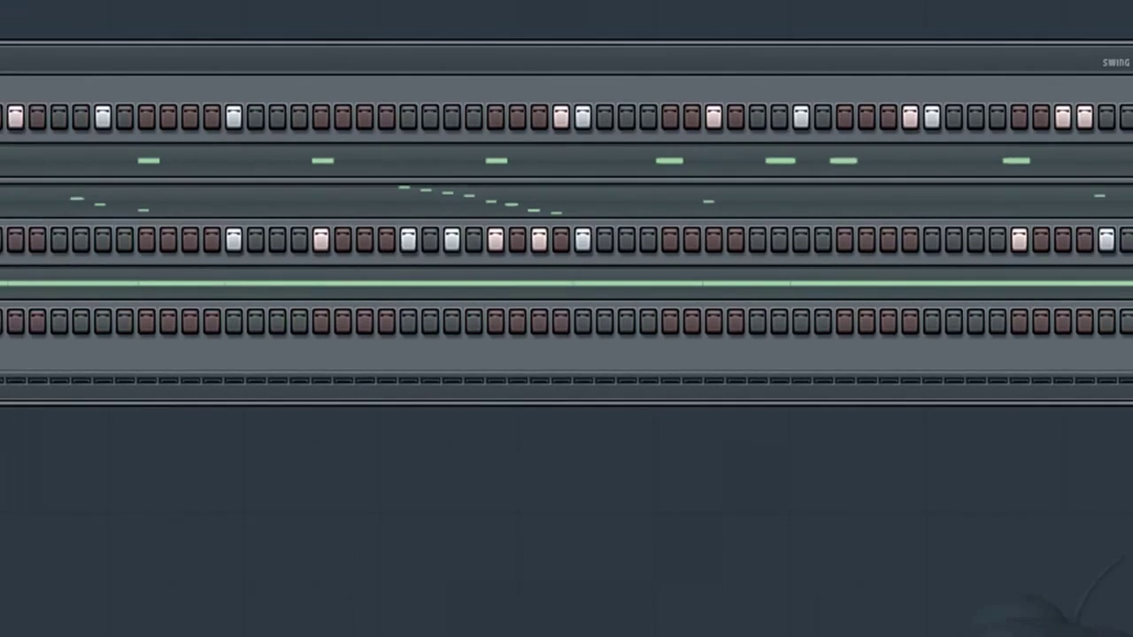
{"action": "left_click", "coordinate": [355, 39]}
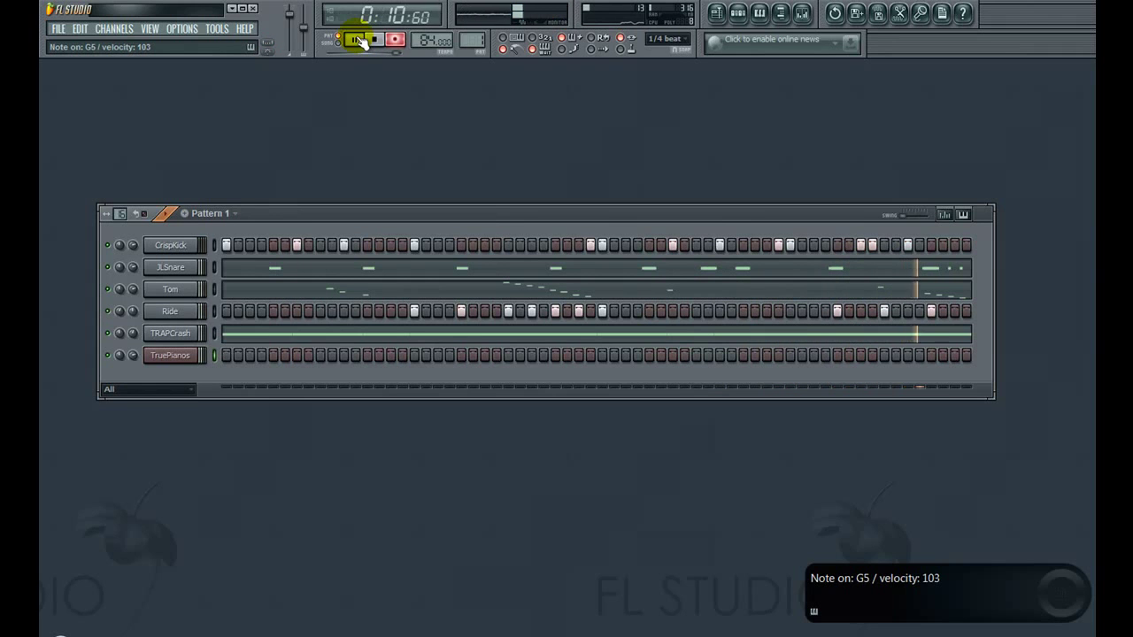
{"action": "left_click", "coordinate": [394, 40]}
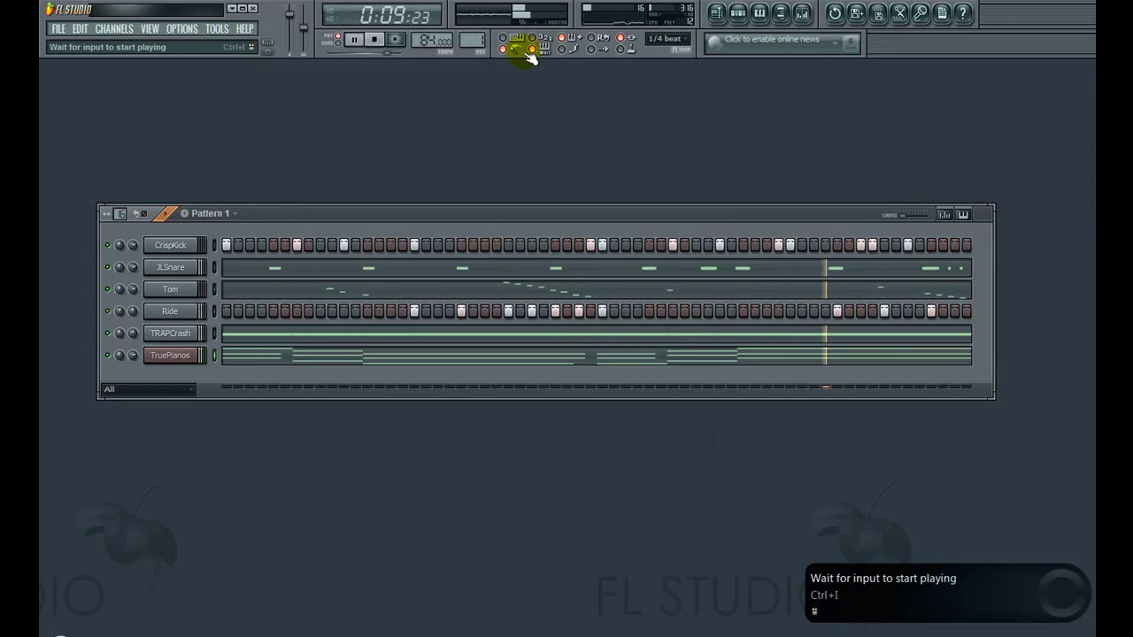
{"action": "left_click", "coordinate": [379, 39]}
- Load the Diamond module in the TruePianos advanced interface and close the plugin window
{"action": "left_click", "coordinate": [171, 355]}
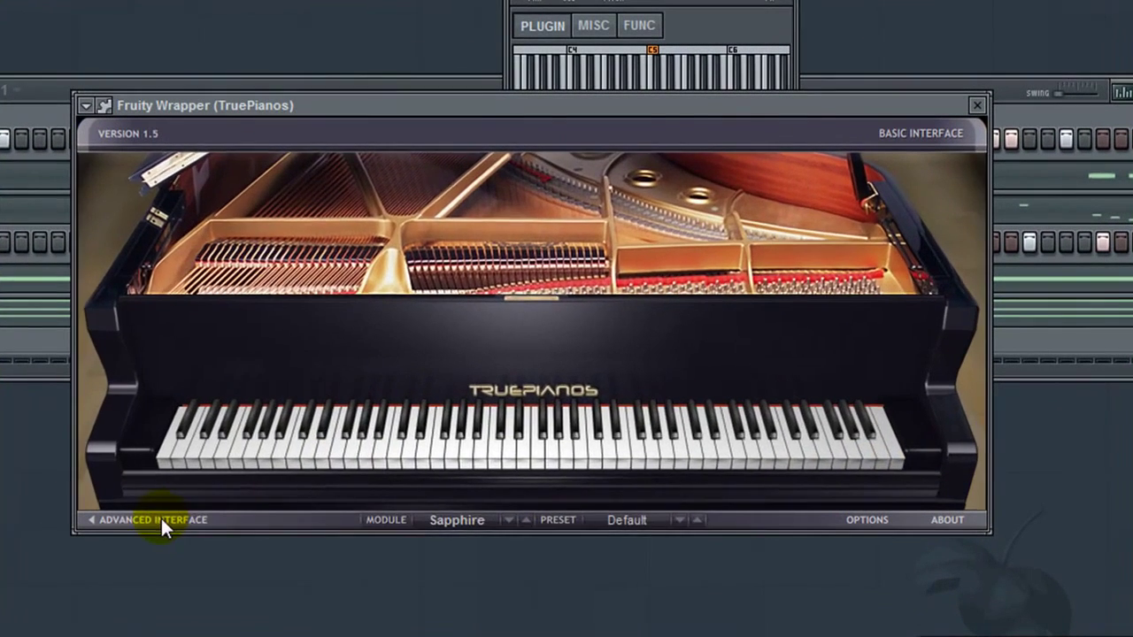
{"action": "left_click", "coordinate": [228, 504]}
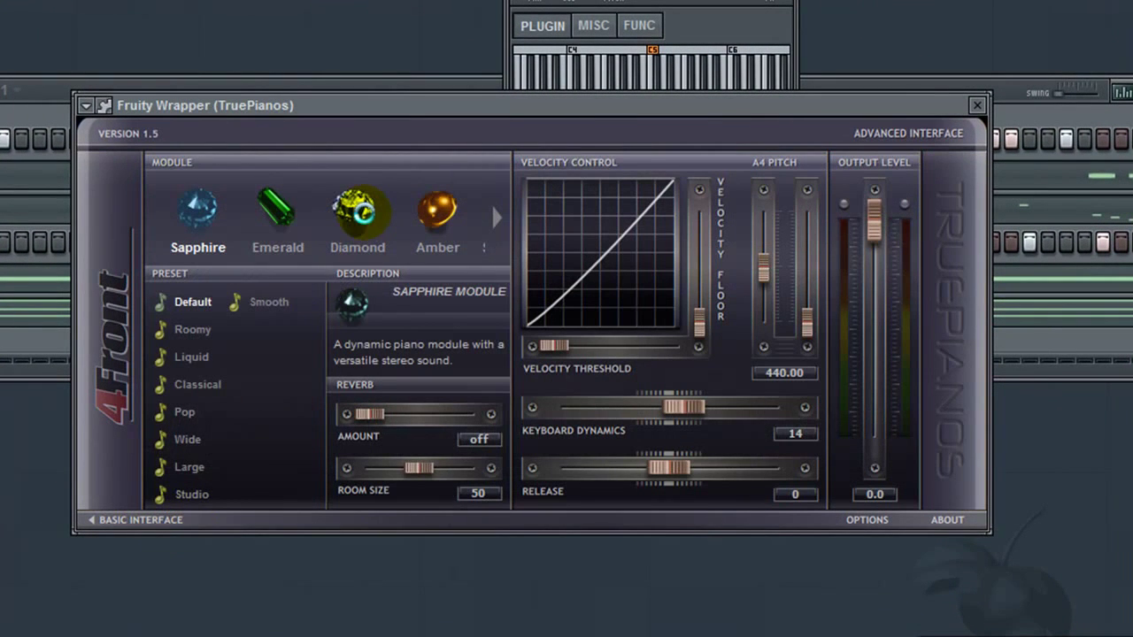
{"action": "left_click", "coordinate": [358, 213]}
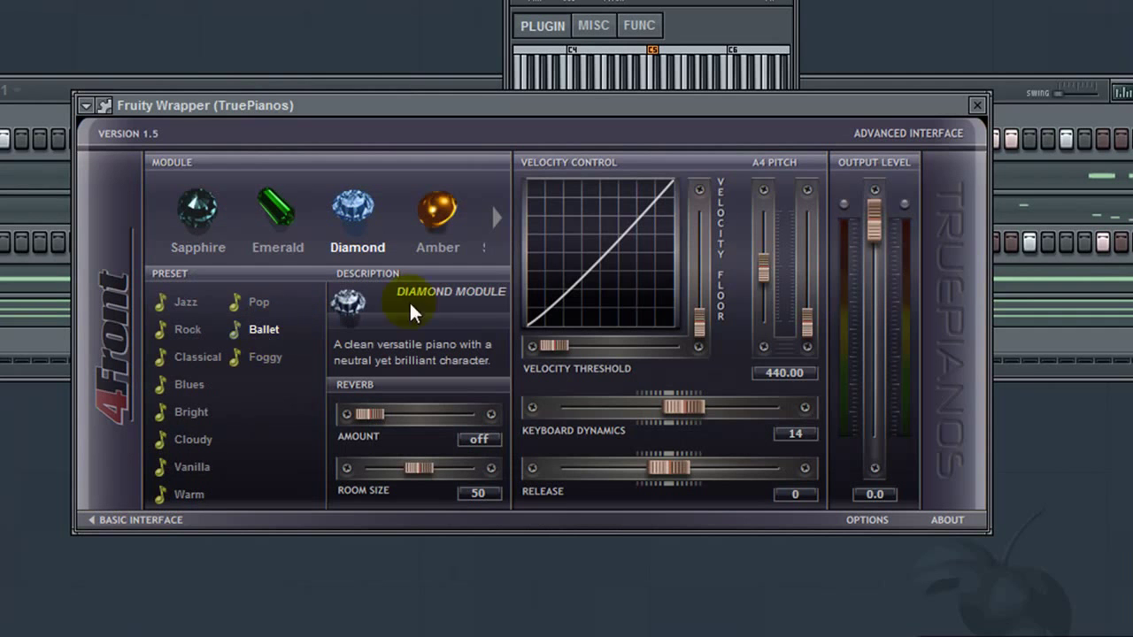
{"action": "left_click", "coordinate": [980, 106]}
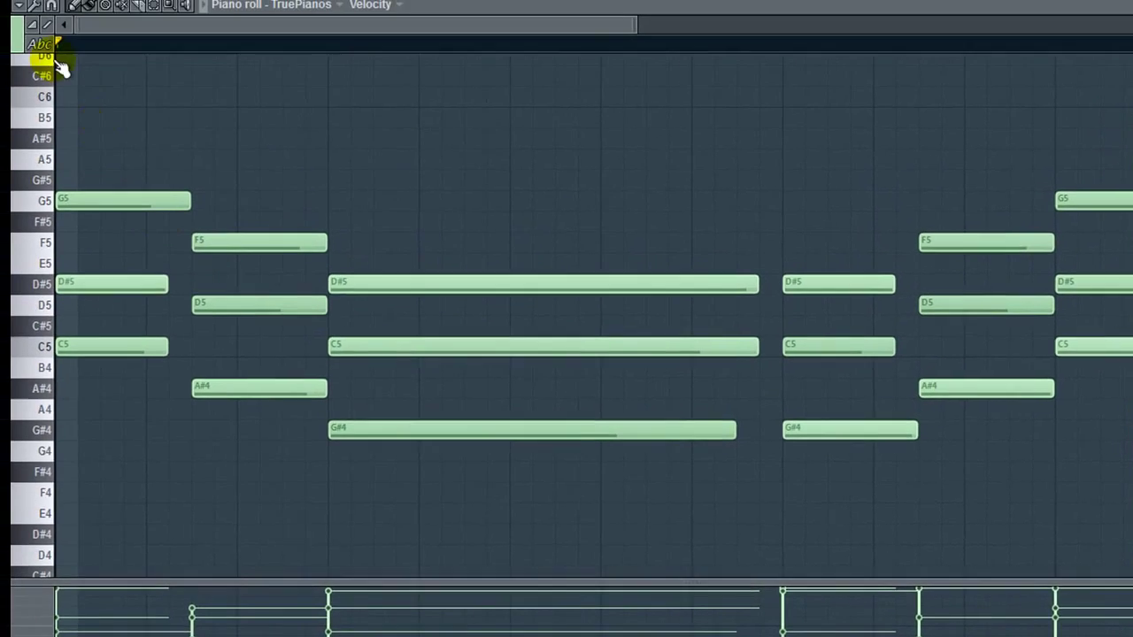
- Show plain piano keys in the TruePianos piano roll and examine the first chord's lowest note
{"action": "left_click", "coordinate": [44, 46]}
{"action": "left_click", "coordinate": [85, 334]}
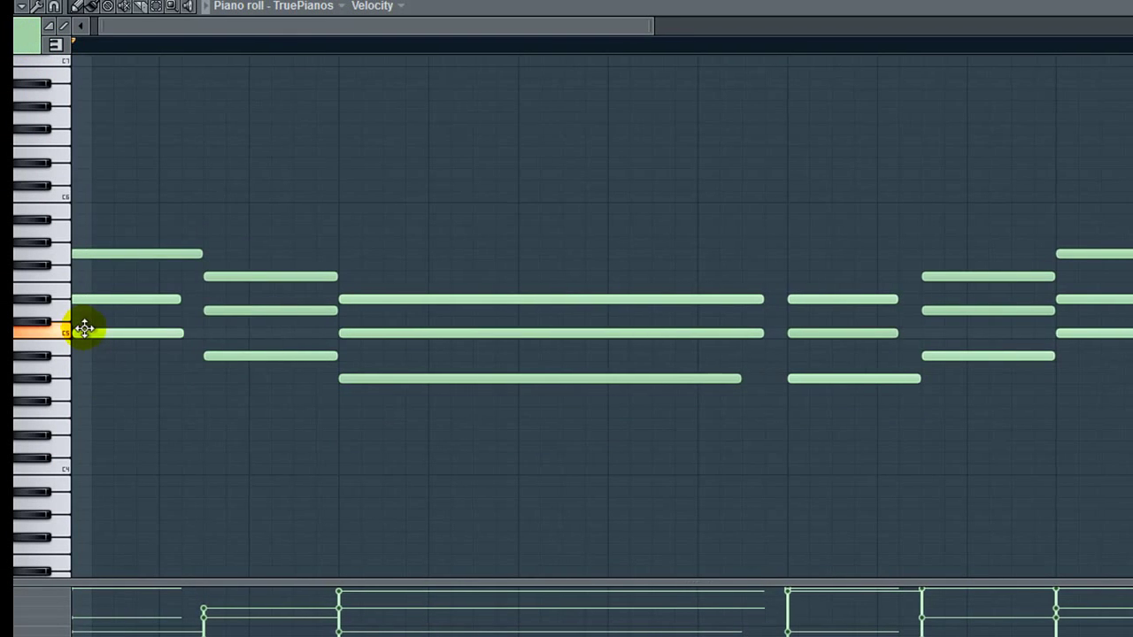
{"action": "left_click", "coordinate": [116, 379]}
{"action": "right_click", "coordinate": [116, 380]}
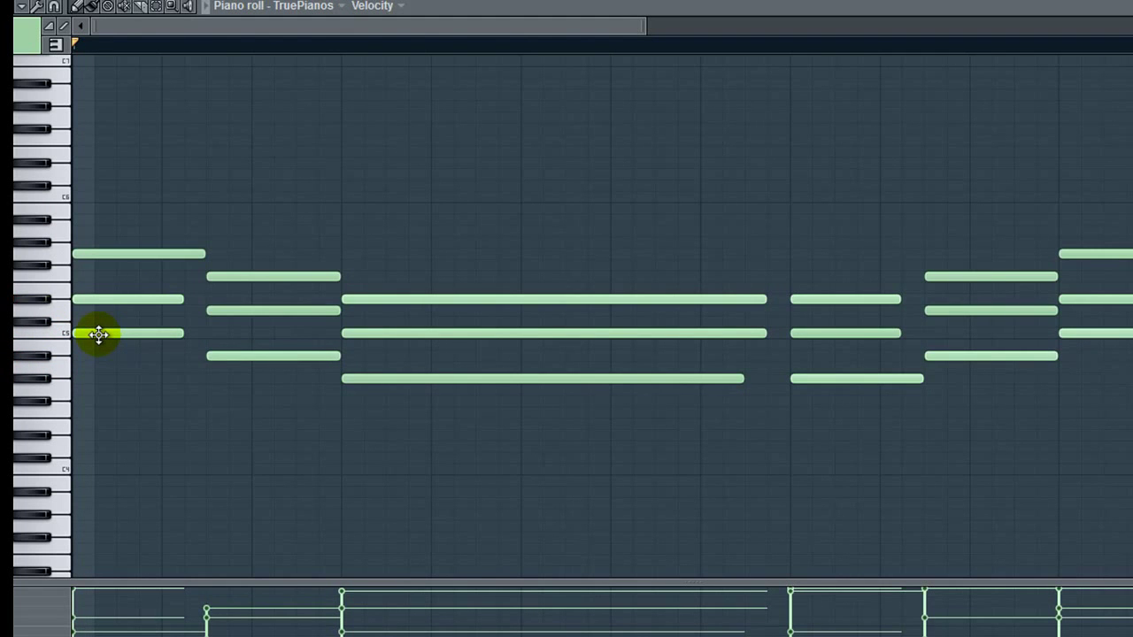
- Audition the second chord's notes A#4, D5 and F5 with plain piano keys and with note names shown
{"action": "left_click", "coordinate": [232, 354]}
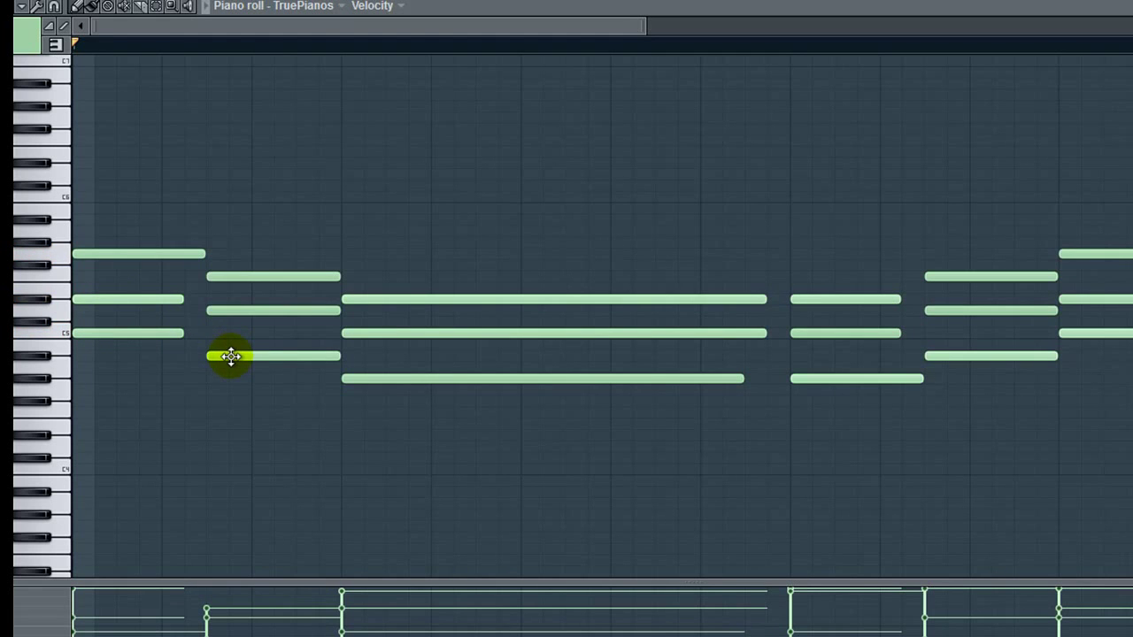
{"action": "left_click", "coordinate": [230, 356]}
{"action": "left_click", "coordinate": [240, 310]}
{"action": "left_click", "coordinate": [234, 356]}
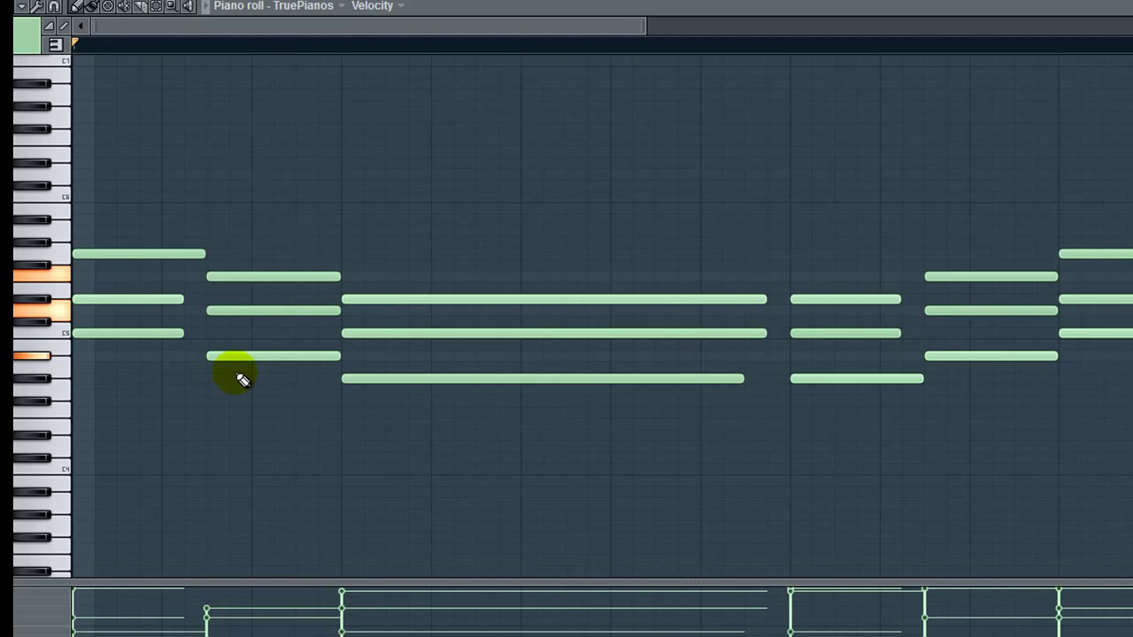
{"action": "left_click", "coordinate": [55, 46]}
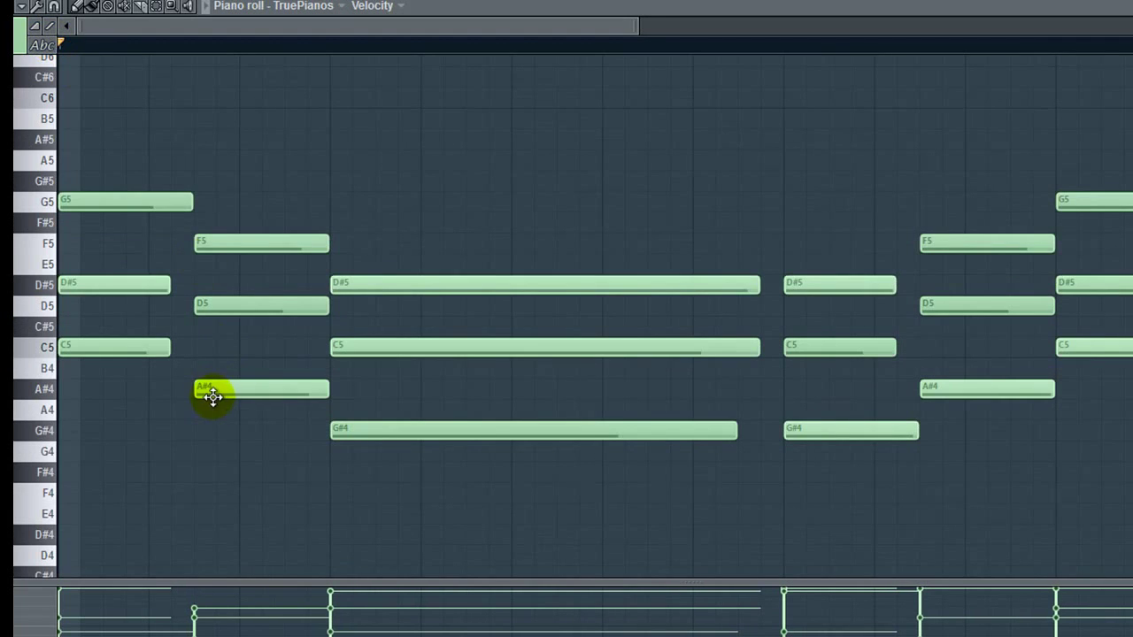
{"action": "left_click", "coordinate": [224, 308]}
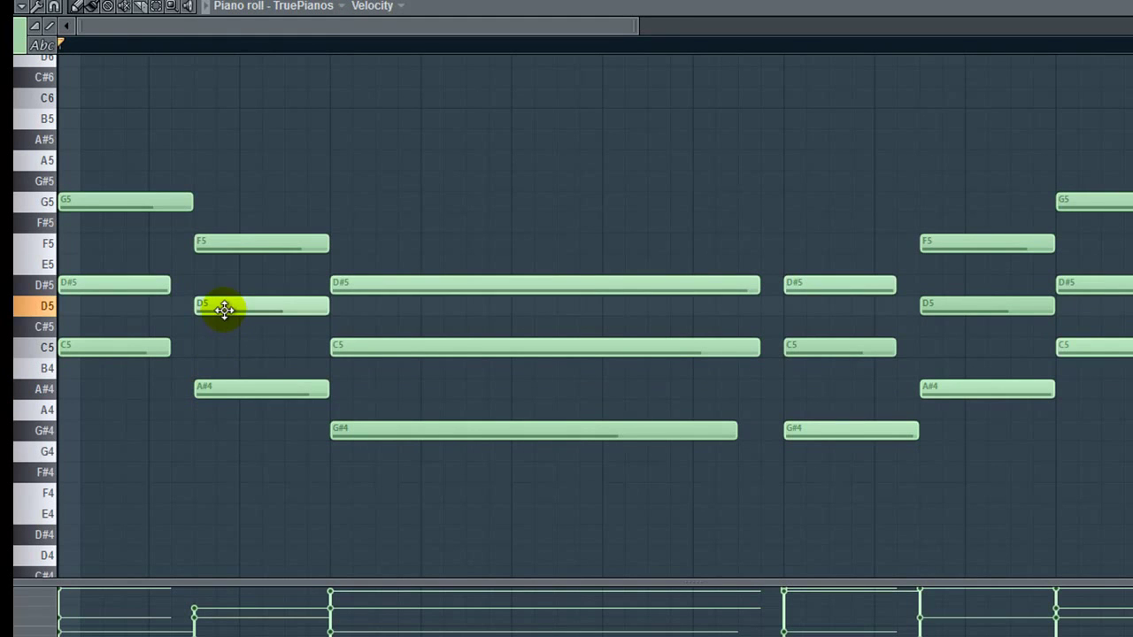
{"action": "left_click", "coordinate": [223, 245]}
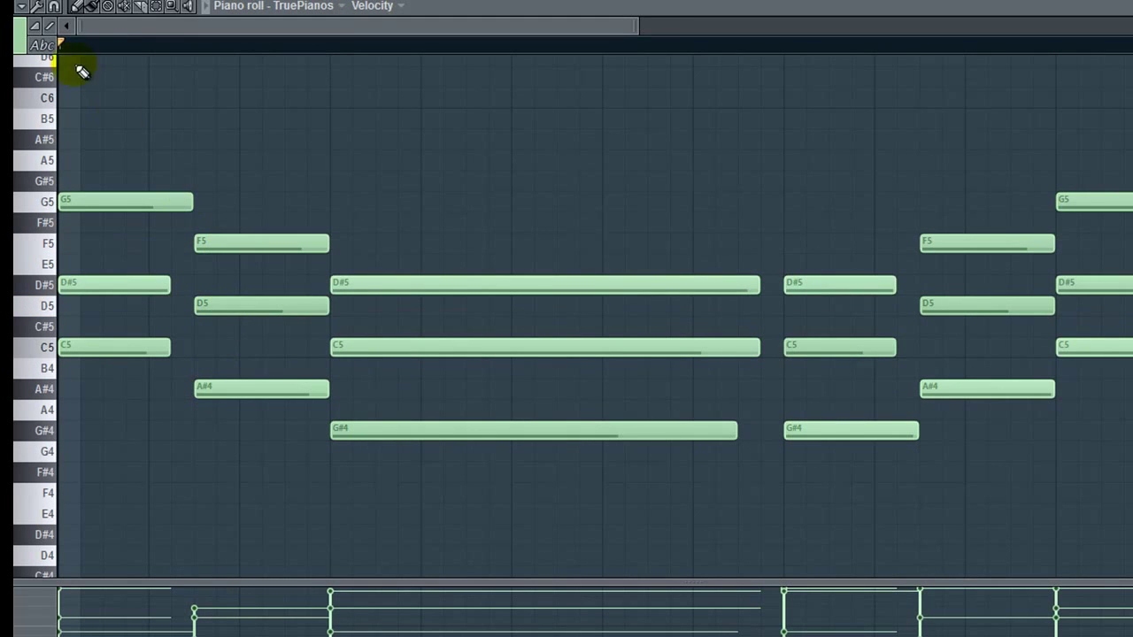
- Audition the third chord's notes G#4, C5 and D#5 with plain piano keys and with note names shown
{"action": "left_click", "coordinate": [50, 49]}
{"action": "left_click", "coordinate": [384, 378]}
{"action": "left_click", "coordinate": [366, 333]}
{"action": "left_click", "coordinate": [361, 298]}
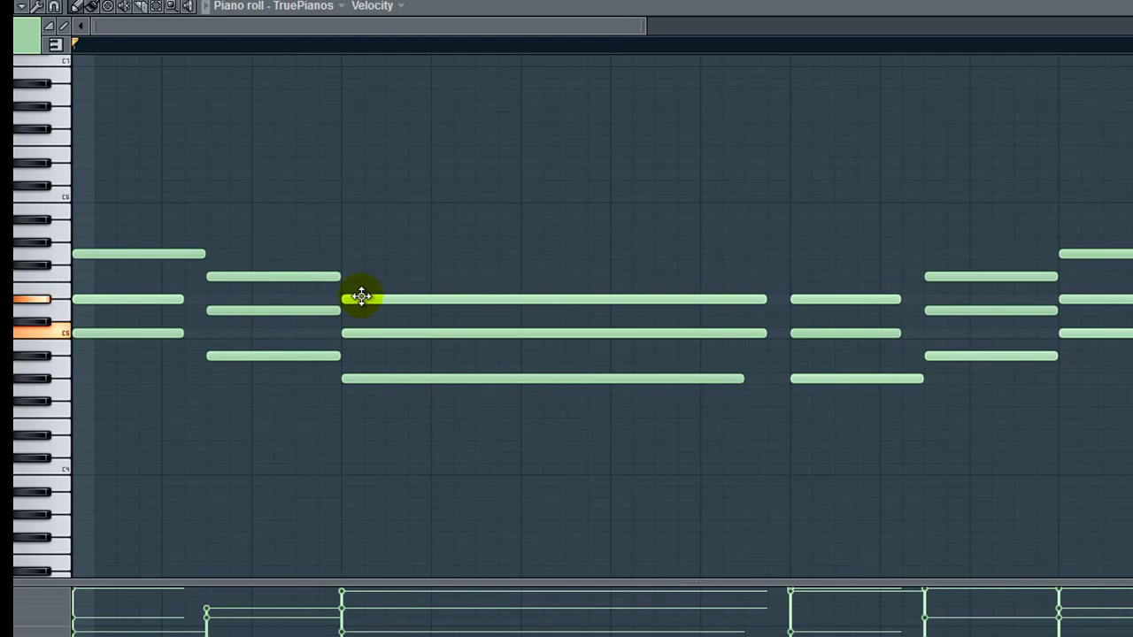
{"action": "left_click", "coordinate": [55, 44]}
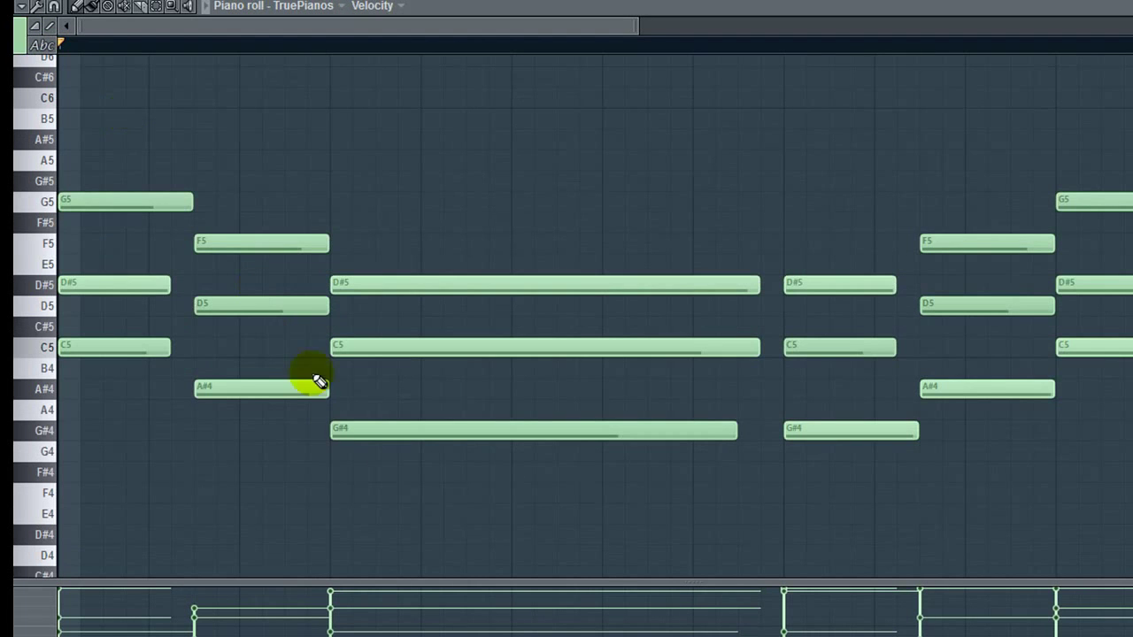
{"action": "left_click", "coordinate": [346, 431]}
{"action": "left_click", "coordinate": [350, 345]}
{"action": "left_click", "coordinate": [347, 287]}
- Examine the remaining chords of the TruePianos progression and compare them with the opening ones
{"action": "left_click_drag", "start_coordinate": [227, 29], "coordinate": [488, 118]}
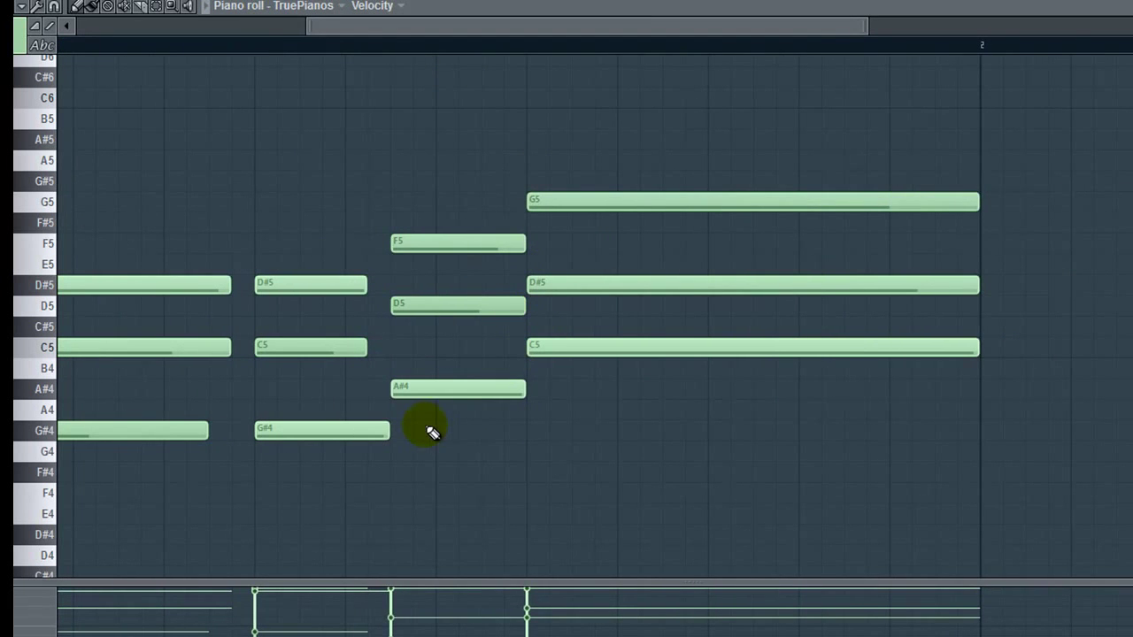
{"action": "left_click", "coordinate": [425, 42]}
{"action": "left_click", "coordinate": [265, 42]}
{"action": "left_click_drag", "start_coordinate": [367, 30], "coordinate": [22, 86]}
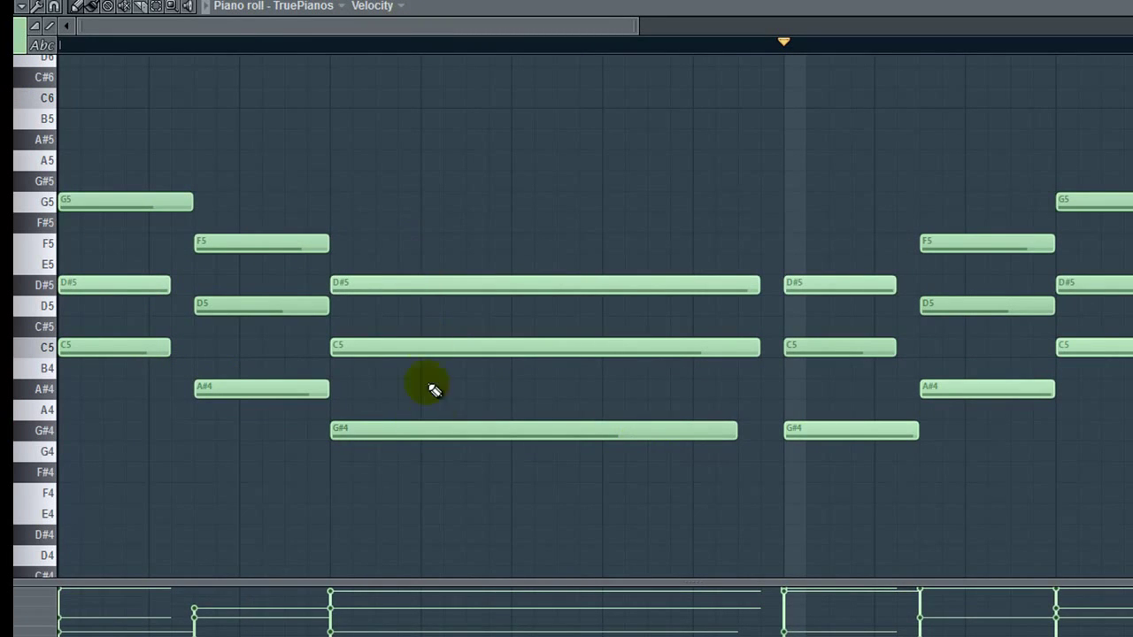
{"action": "left_click", "coordinate": [826, 428]}
{"action": "left_click", "coordinate": [961, 387]}
{"action": "left_click", "coordinate": [1056, 359]}
{"action": "left_click_drag", "start_coordinate": [354, 25], "coordinate": [191, 133]}
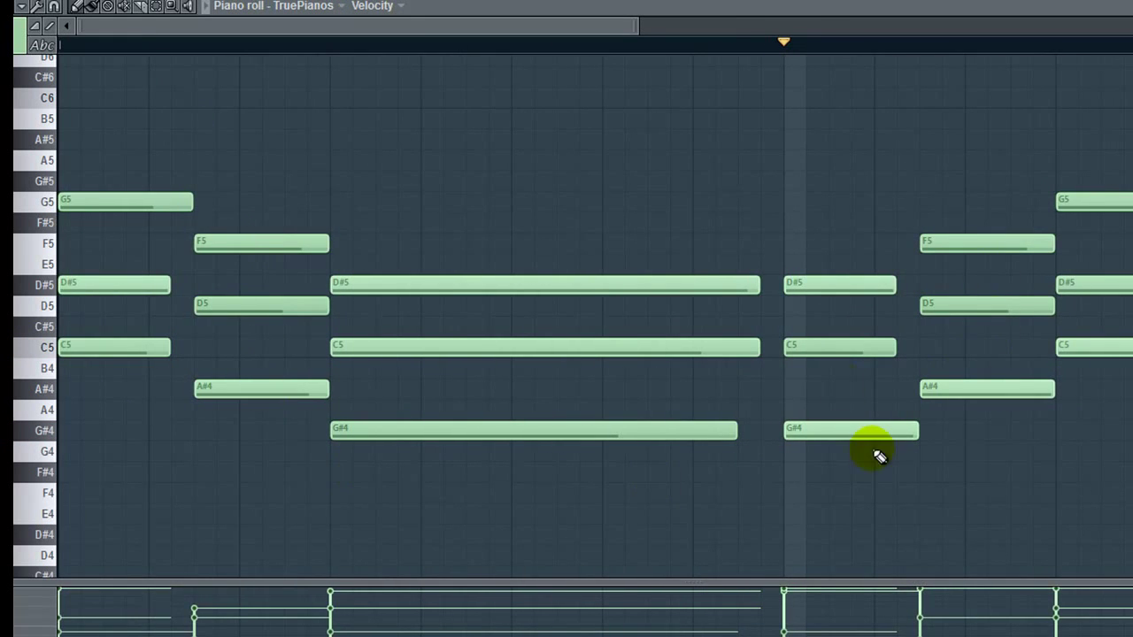
{"action": "left_click_drag", "start_coordinate": [327, 31], "coordinate": [585, 55]}
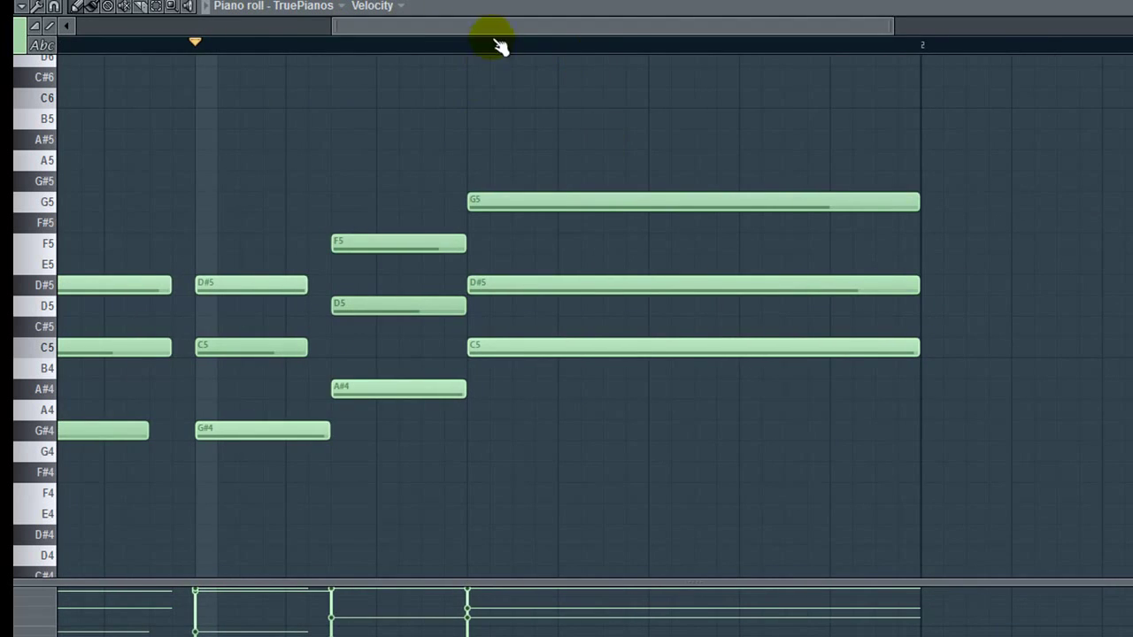
{"action": "left_click_drag", "start_coordinate": [500, 51], "coordinate": [328, 45]}
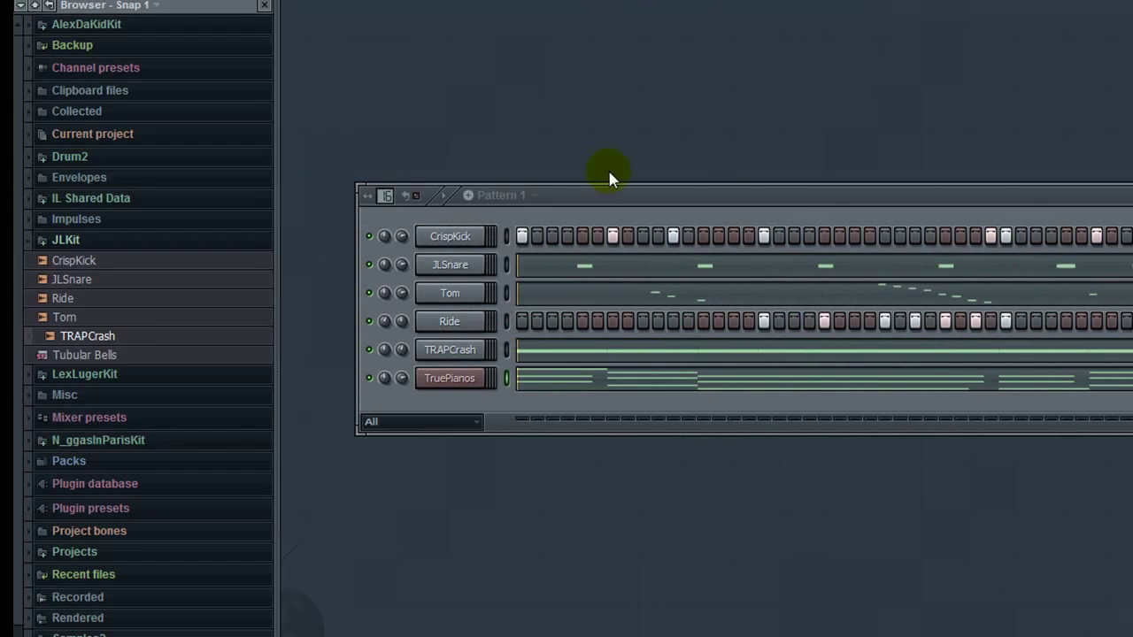
- Add Tubular Bells from the JLKit folder as a new channel in Pattern 1 and close the browser
{"action": "left_click_drag", "start_coordinate": [124, 359], "coordinate": [466, 420]}
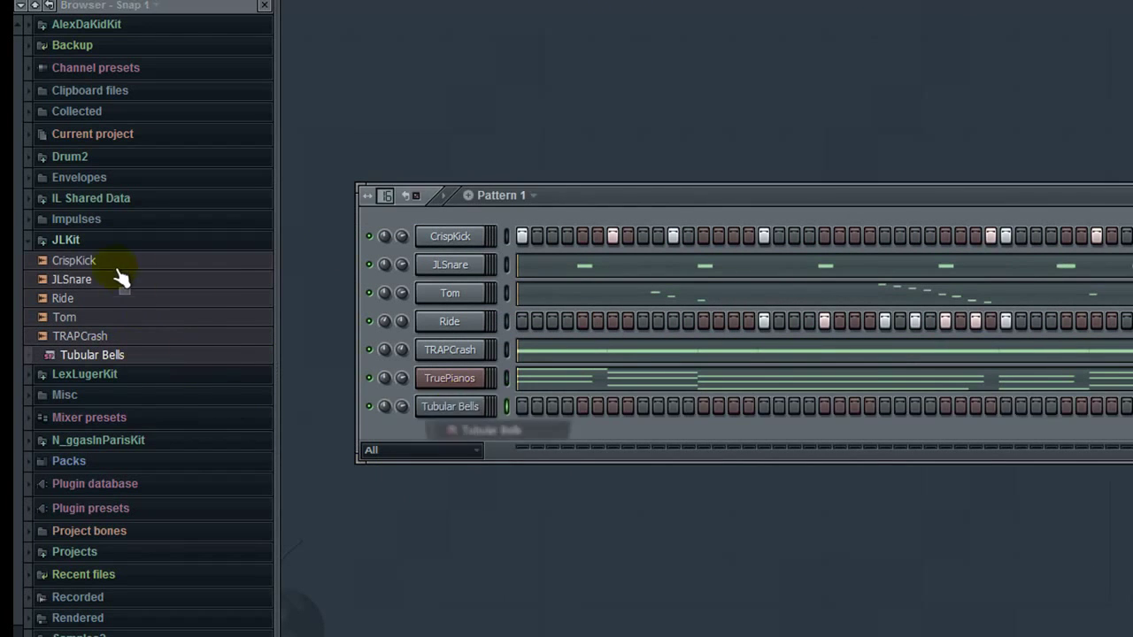
{"action": "left_click", "coordinate": [268, 7]}
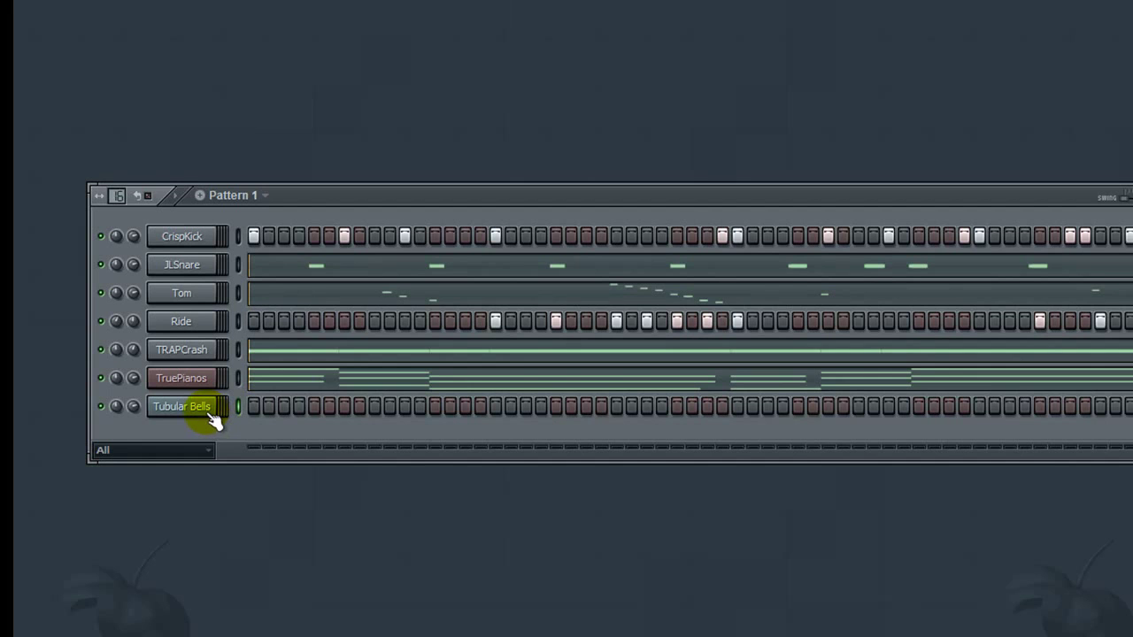
- Adjust the Tubular Bells channel's volume and open its channel settings
{"action": "left_click", "coordinate": [116, 406]}
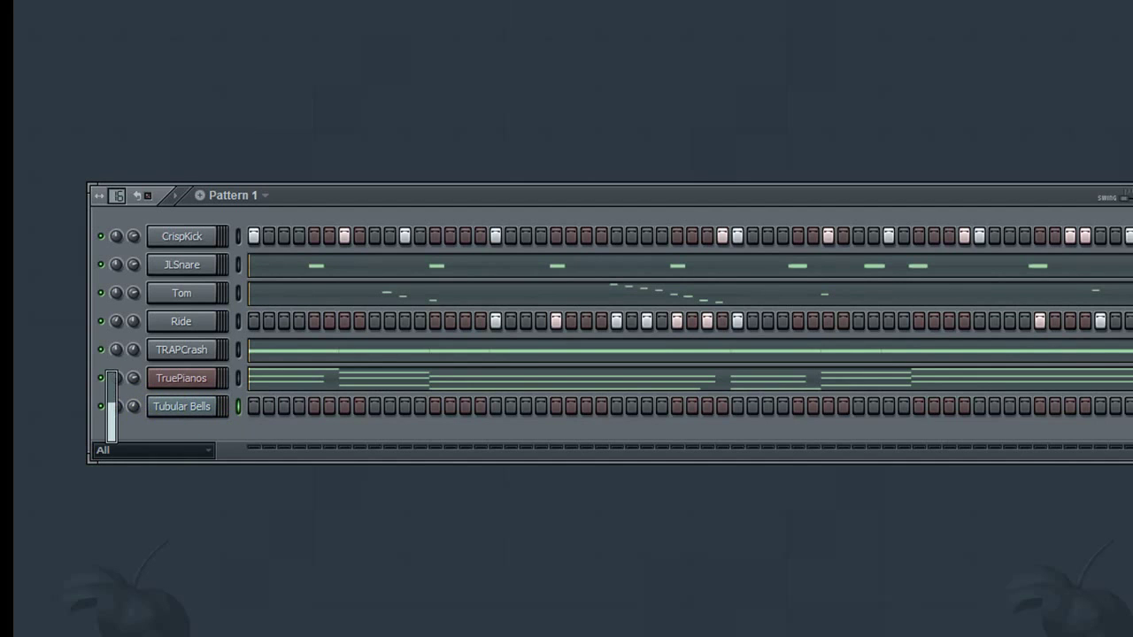
{"action": "left_click_drag", "start_coordinate": [116, 407], "coordinate": [154, 420]}
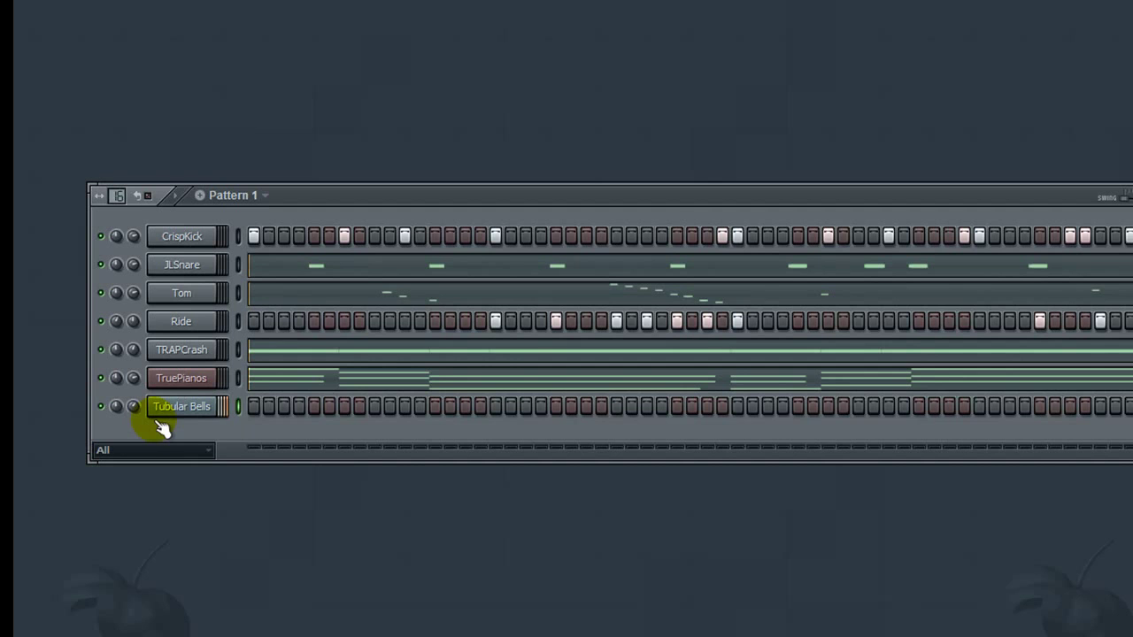
{"action": "left_click", "coordinate": [216, 384]}
{"action": "left_click", "coordinate": [208, 414]}
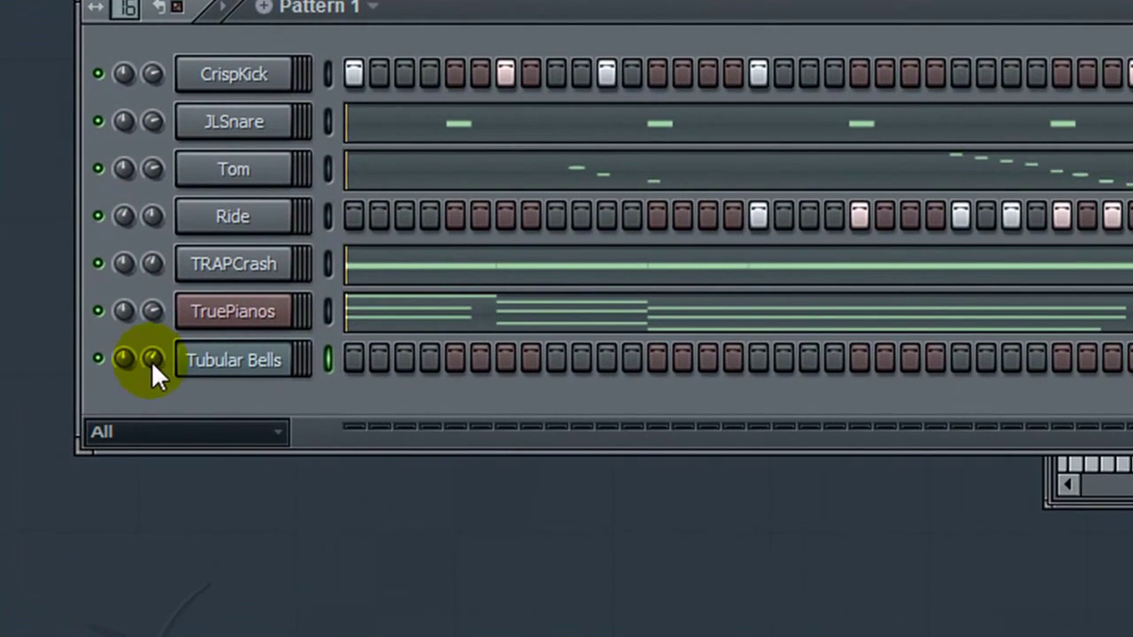
- Play Pattern 1 and record a Tubular Bells part of C5 and G#4 notes over the piano chords
{"action": "left_click", "coordinate": [133, 406]}
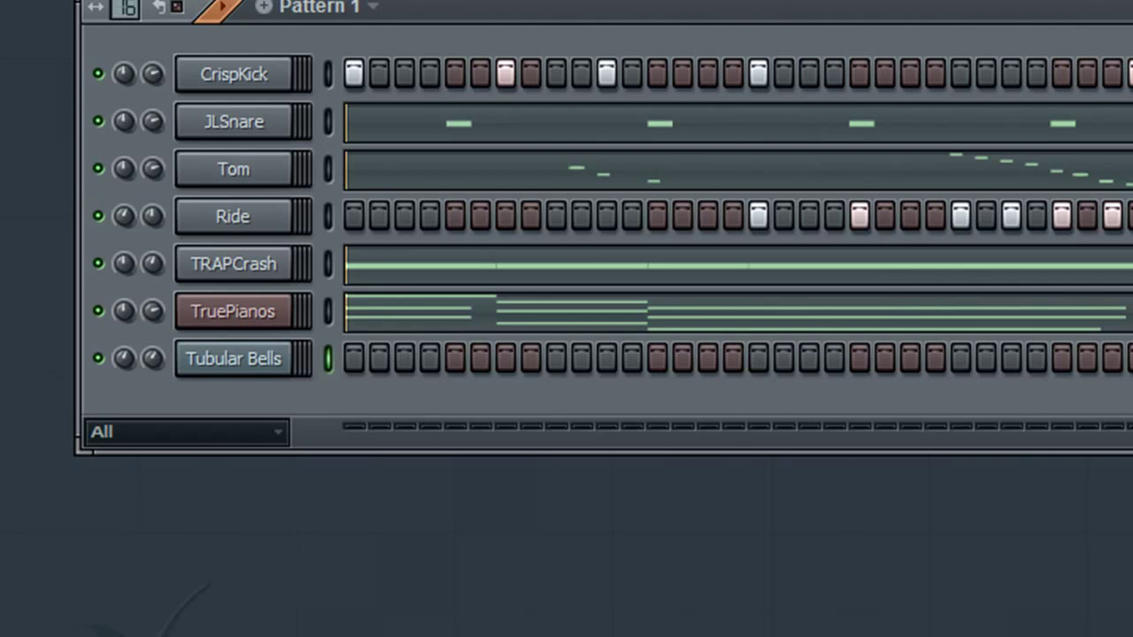
{"action": "key", "text": "space"}
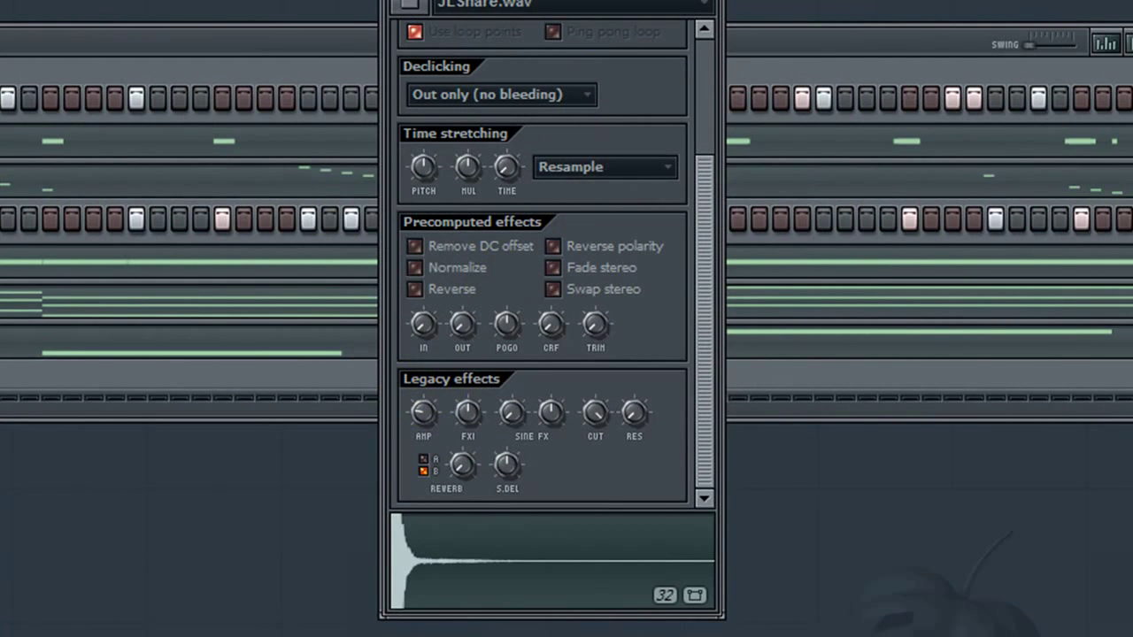
{"action": "key", "text": "Escape"}
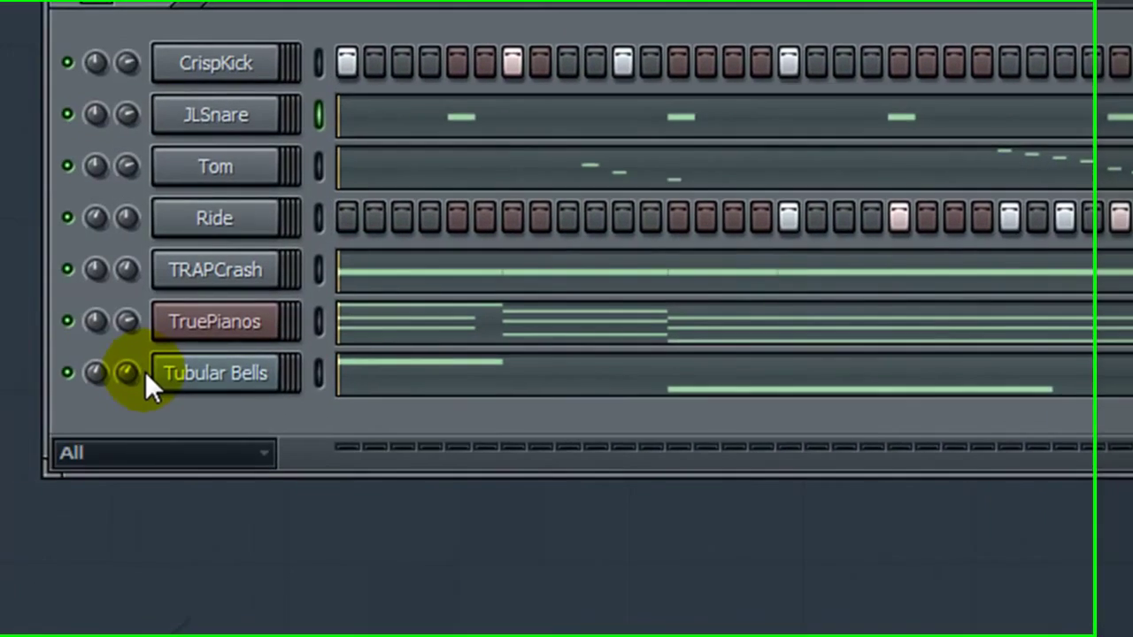
- Adjust the Tubular Bells and TruePianos volumes, play the pattern, and view the Tubular Bells notes in the piano roll
{"action": "left_click", "coordinate": [125, 374]}
{"action": "left_click", "coordinate": [124, 322]}
{"action": "key", "text": "space"}
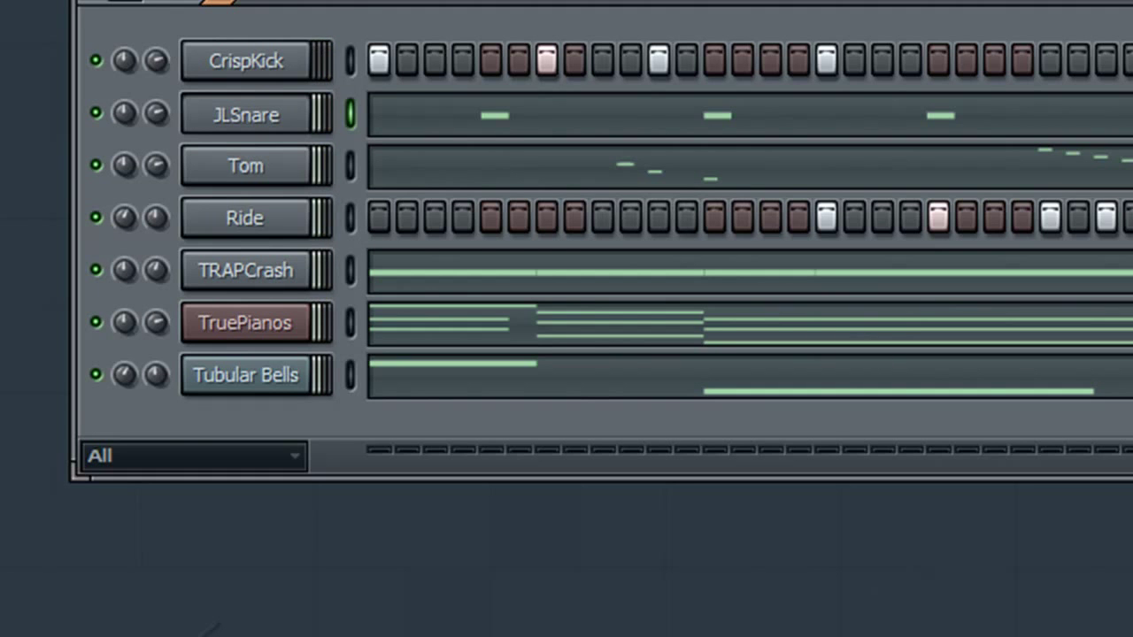
{"action": "left_click", "coordinate": [733, 274]}
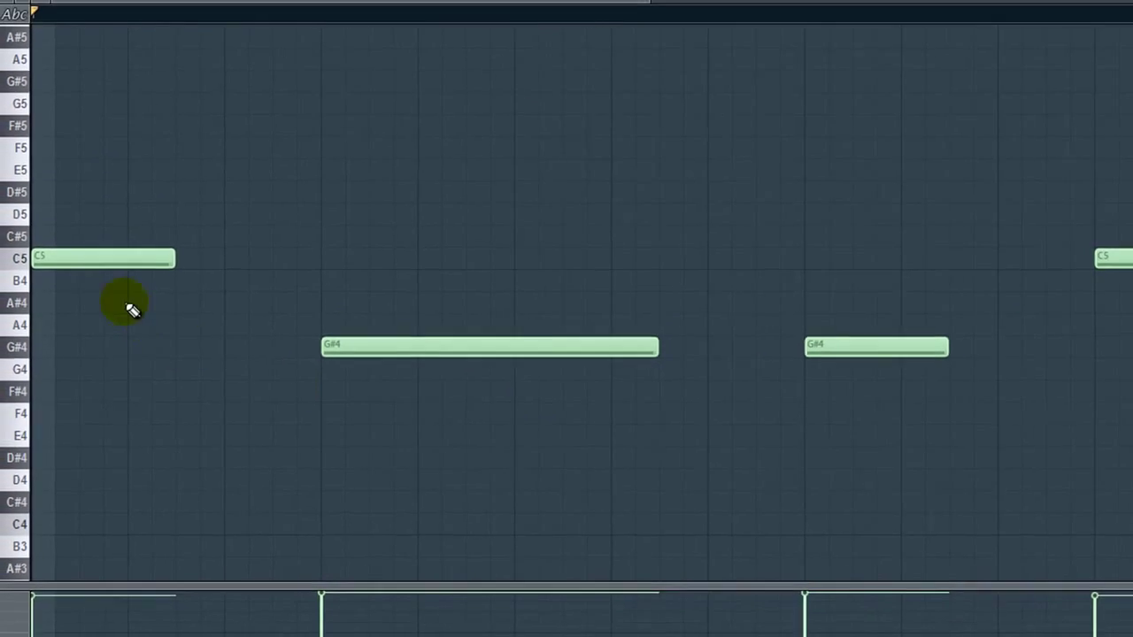
{"action": "left_click", "coordinate": [367, 355]}
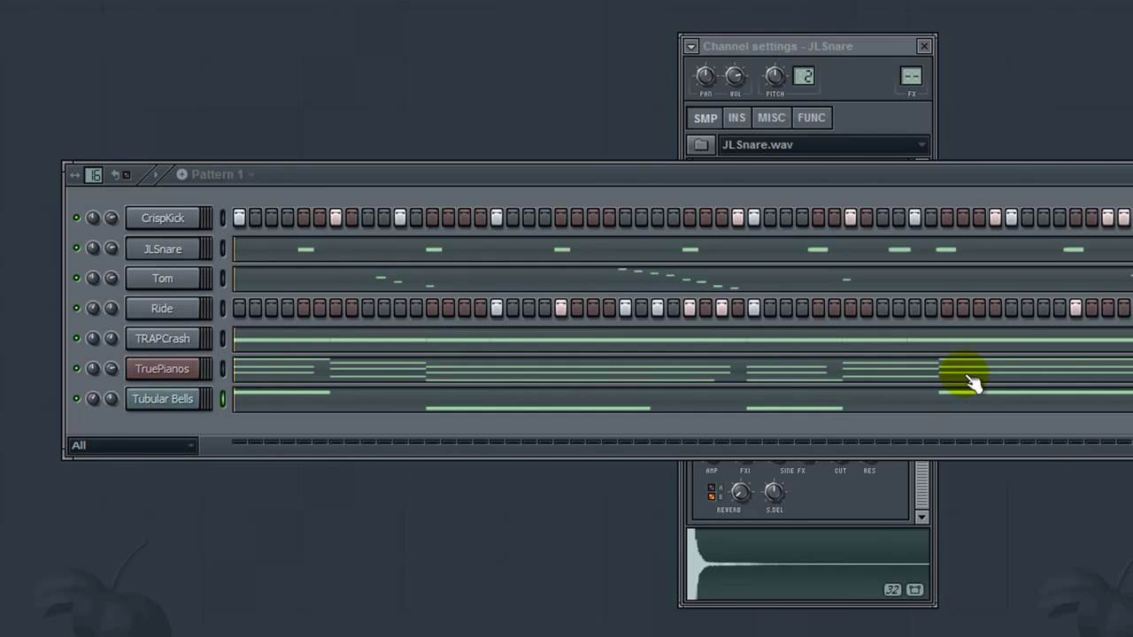
- Apply the Strum tool to the TruePianos chords so that each chord's notes start slightly staggered
{"action": "left_click", "coordinate": [288, 376]}
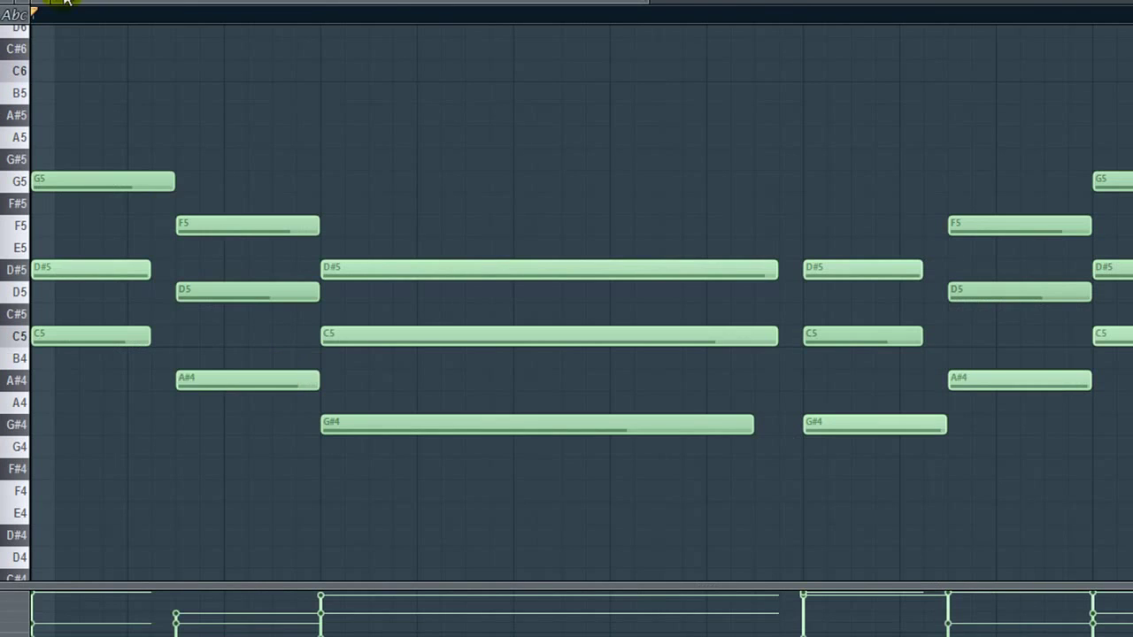
{"action": "left_click", "coordinate": [34, 13]}
{"action": "mouse_move", "coordinate": [36, 31]}
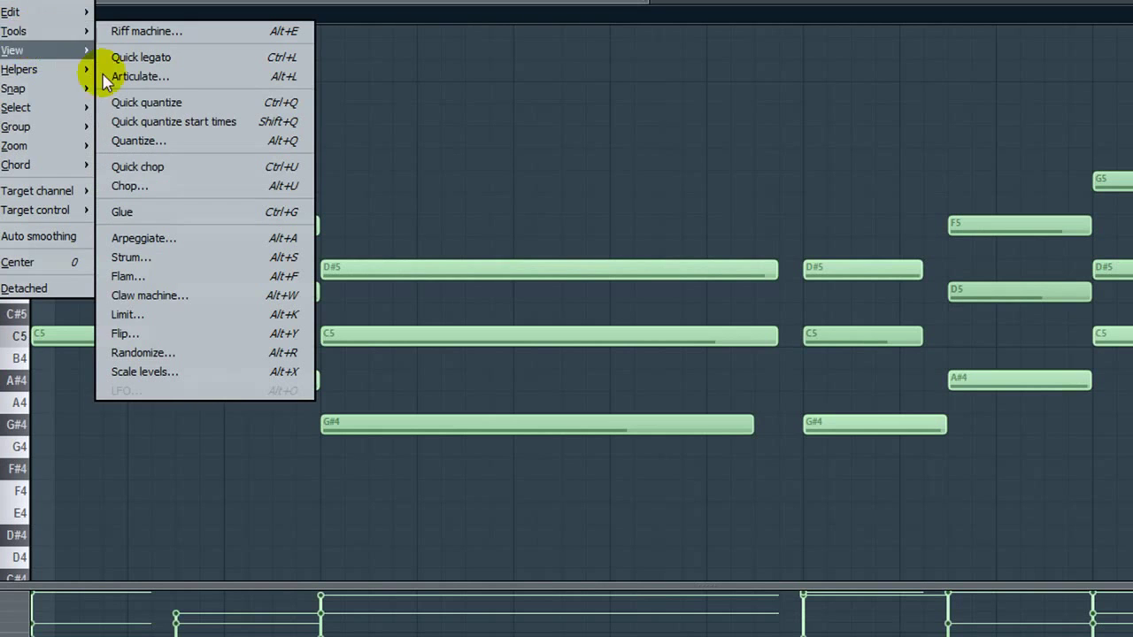
{"action": "left_click", "coordinate": [151, 256]}
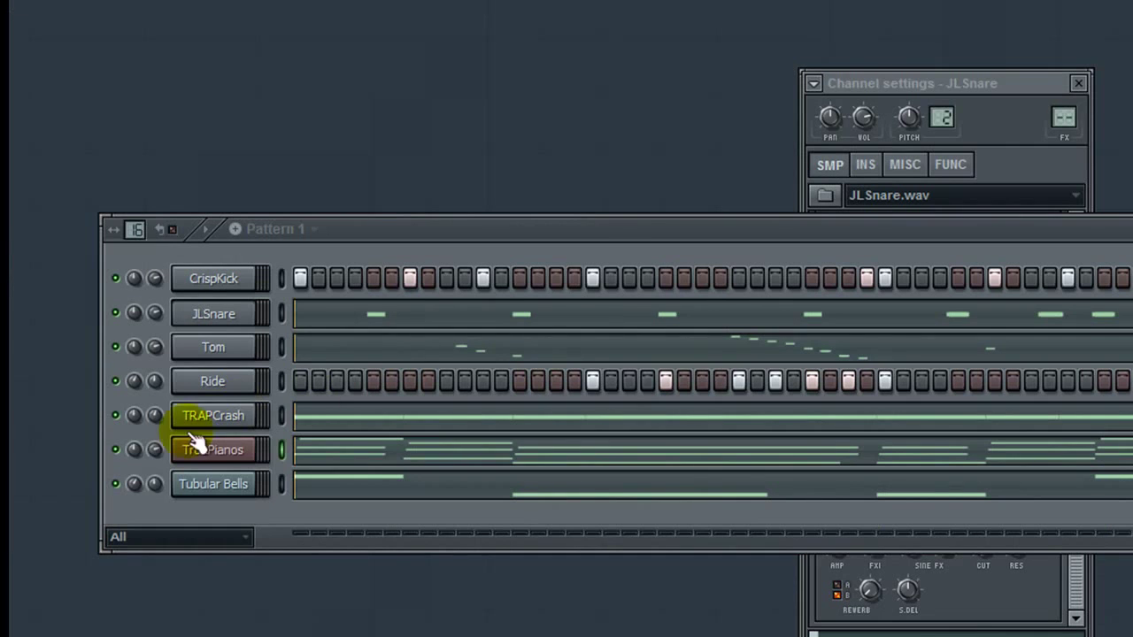
- Solo the TruePianos channel, play the strummed chords and examine their staggered notes in the piano roll
{"action": "right_click", "coordinate": [115, 450]}
{"action": "left_click", "coordinate": [142, 461]}
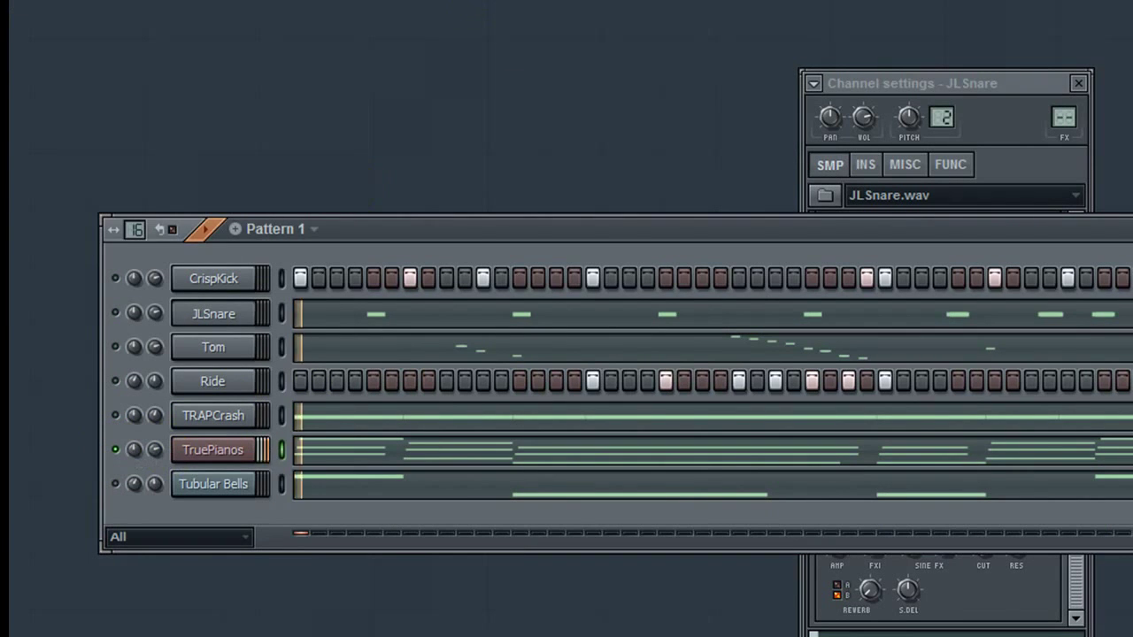
{"action": "left_click", "coordinate": [471, 441]}
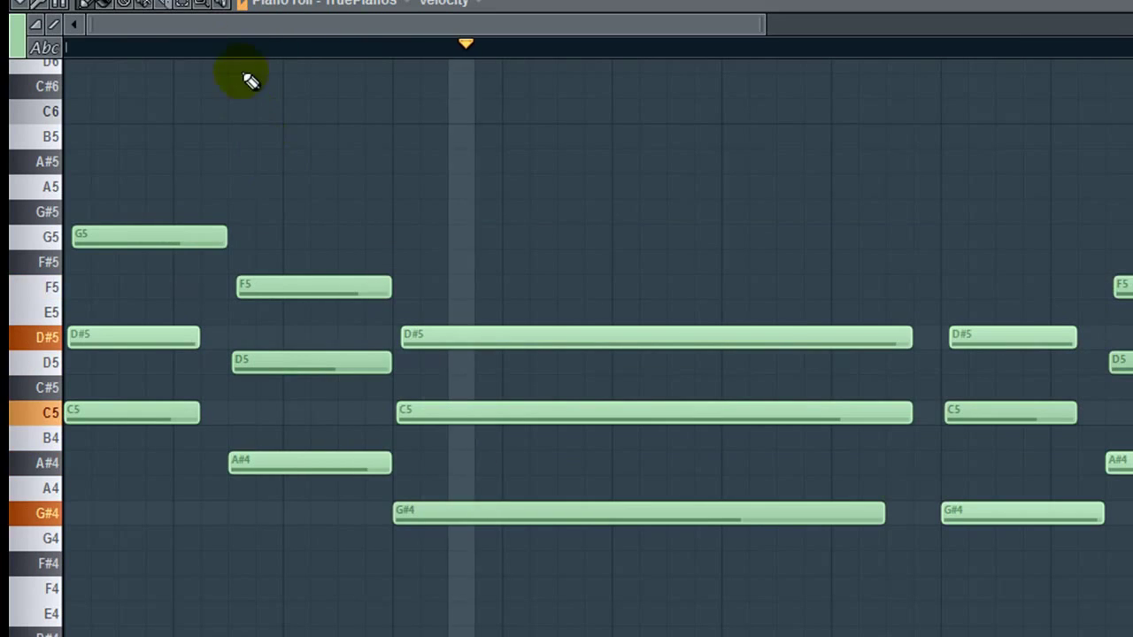
{"action": "left_click_drag", "start_coordinate": [264, 27], "coordinate": [506, 71]}
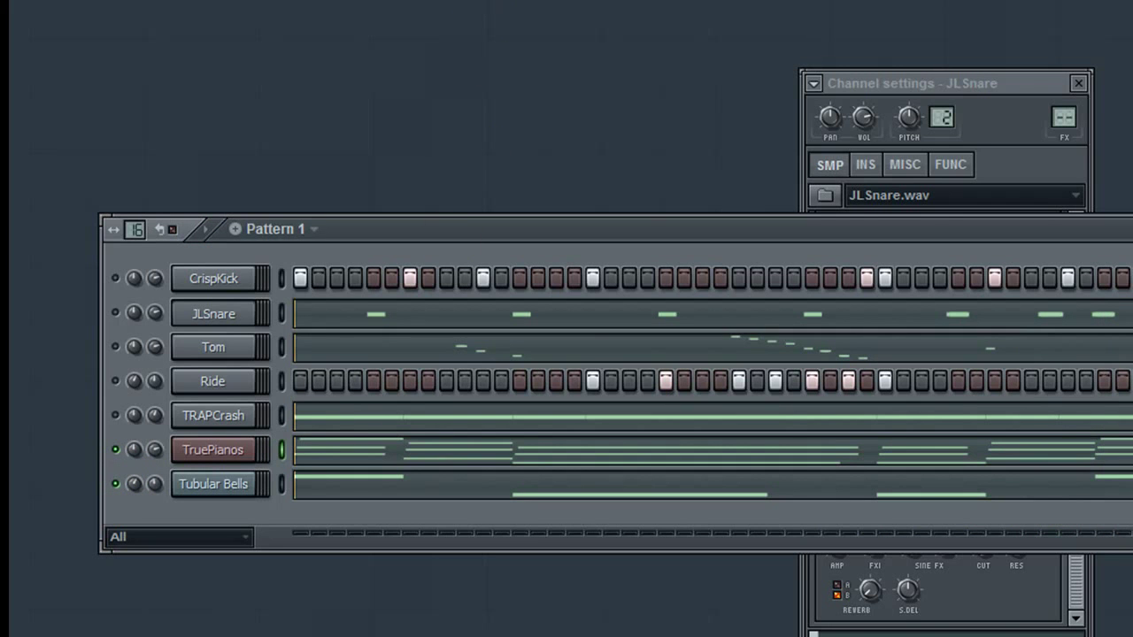
- Audition TruePianos with Tubular Bells, close the JLSnare settings, then unmute all channels and check the bells' level in the full mix
{"action": "key", "text": "space"}
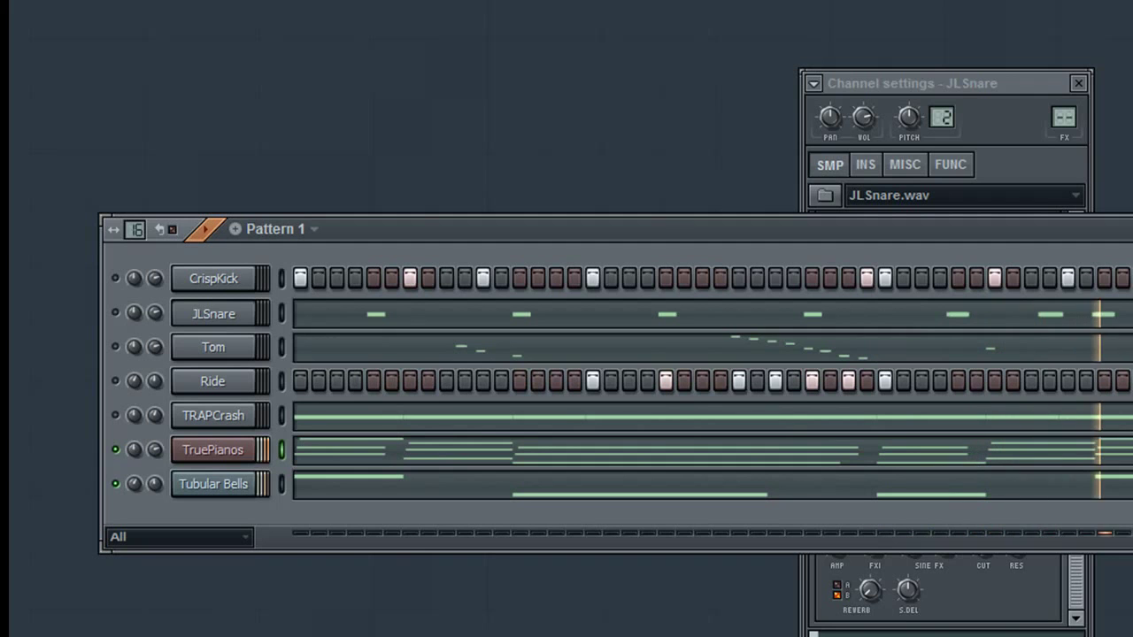
{"action": "left_click", "coordinate": [1078, 83]}
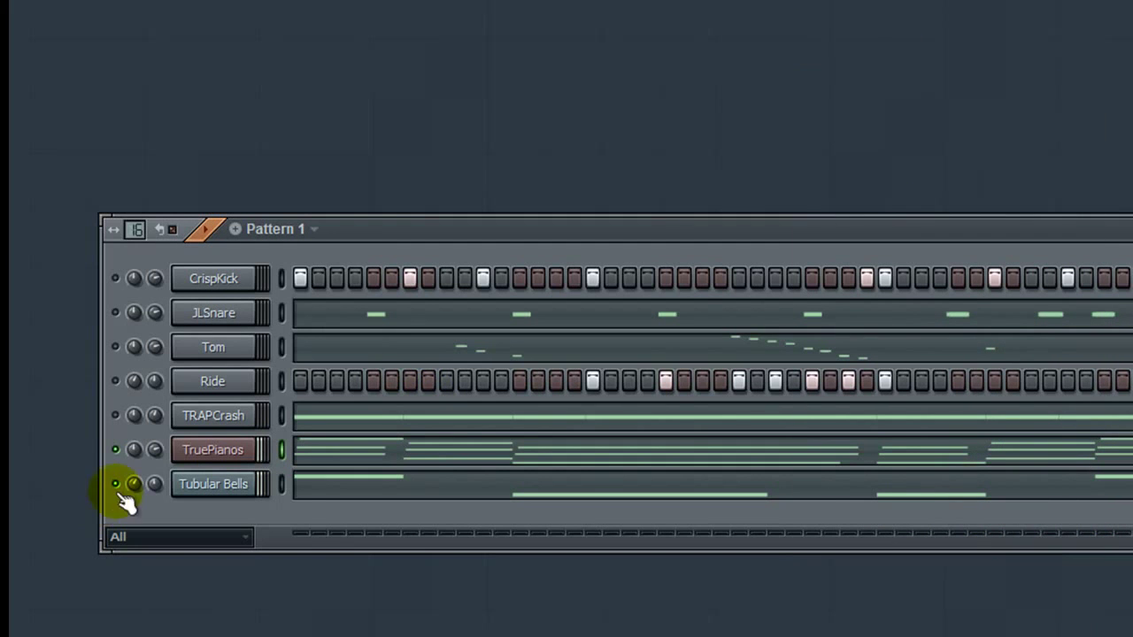
{"action": "right_click", "coordinate": [133, 486]}
{"action": "left_click", "coordinate": [141, 503]}
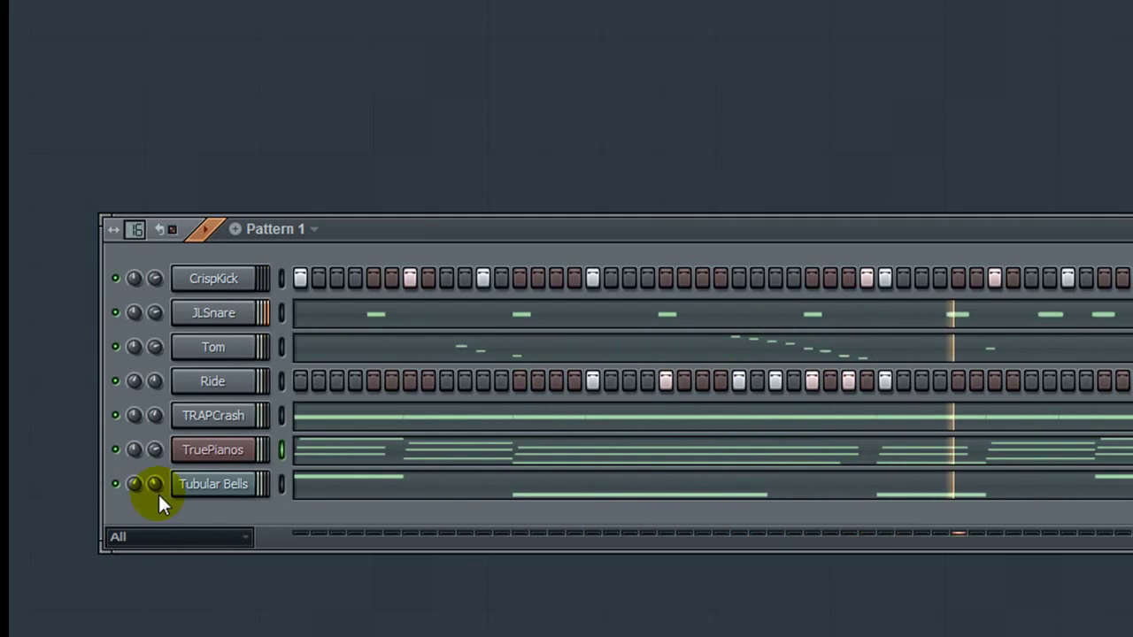
{"action": "left_click", "coordinate": [158, 494]}
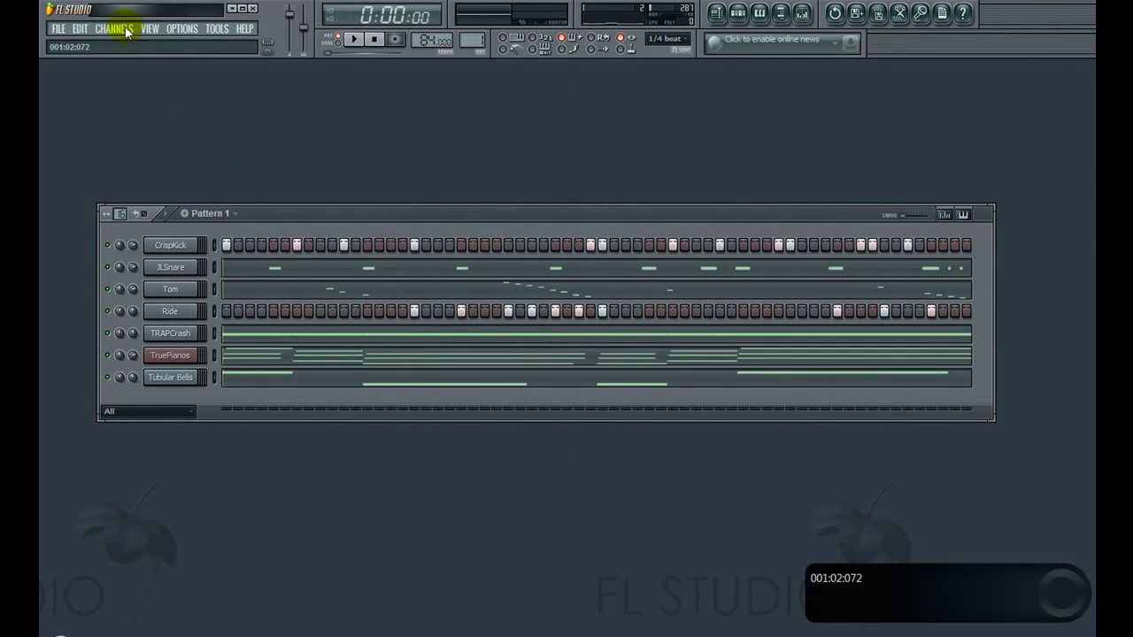
- Add a reFX Nexus channel and load the BR Hollywood Brass preset from the Classical category
{"action": "left_click", "coordinate": [126, 31]}
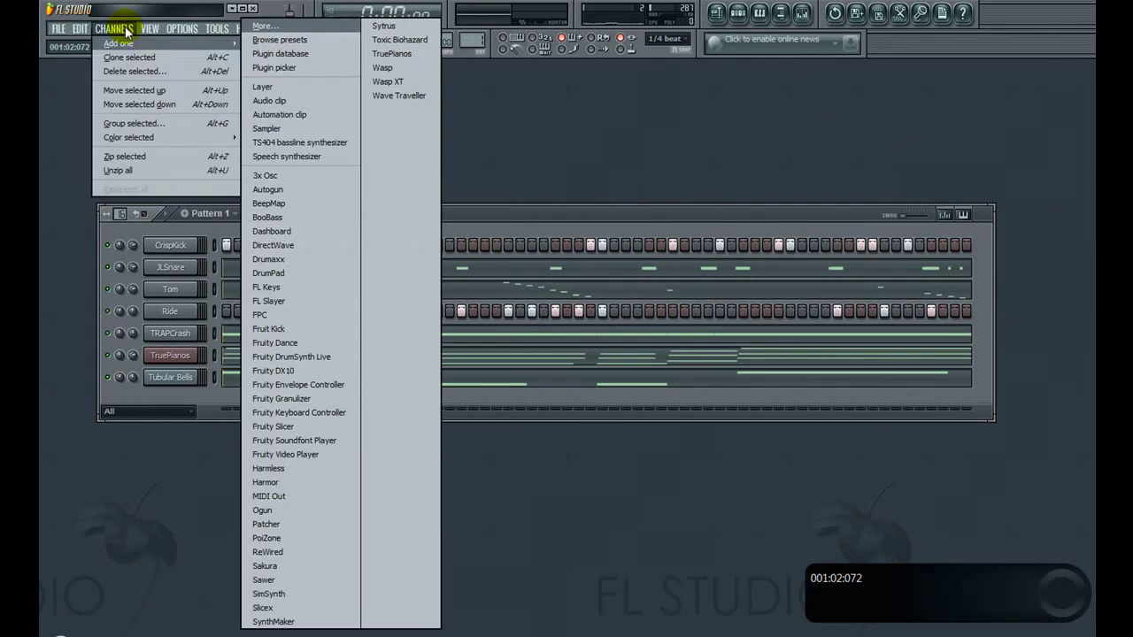
{"action": "left_click", "coordinate": [260, 30]}
{"action": "double_click", "coordinate": [520, 255]}
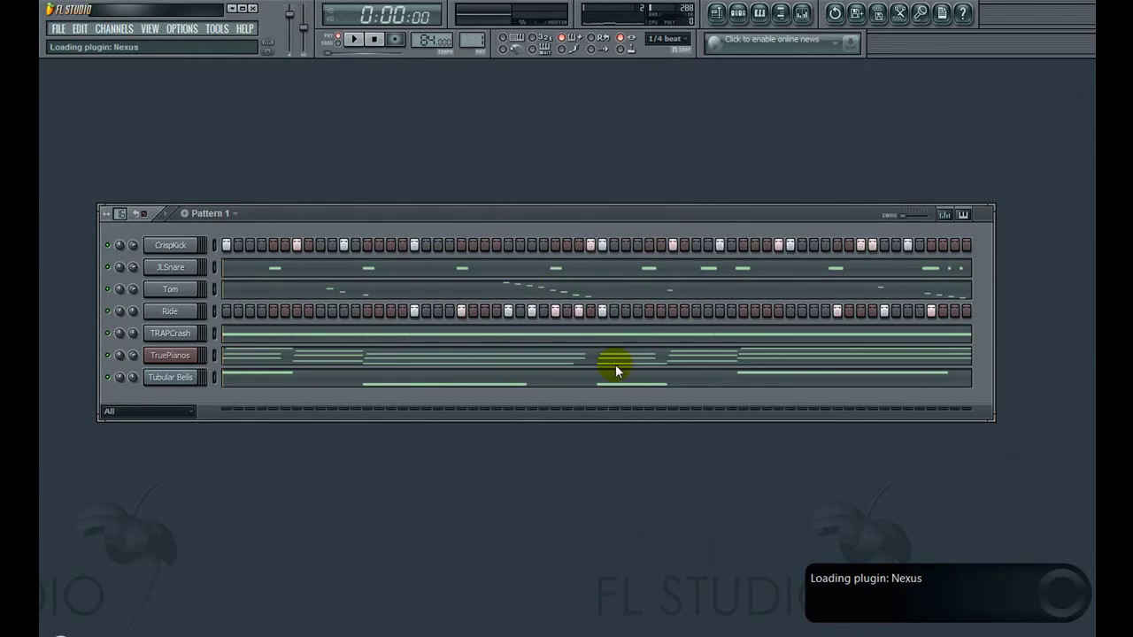
{"action": "left_click", "coordinate": [352, 336]}
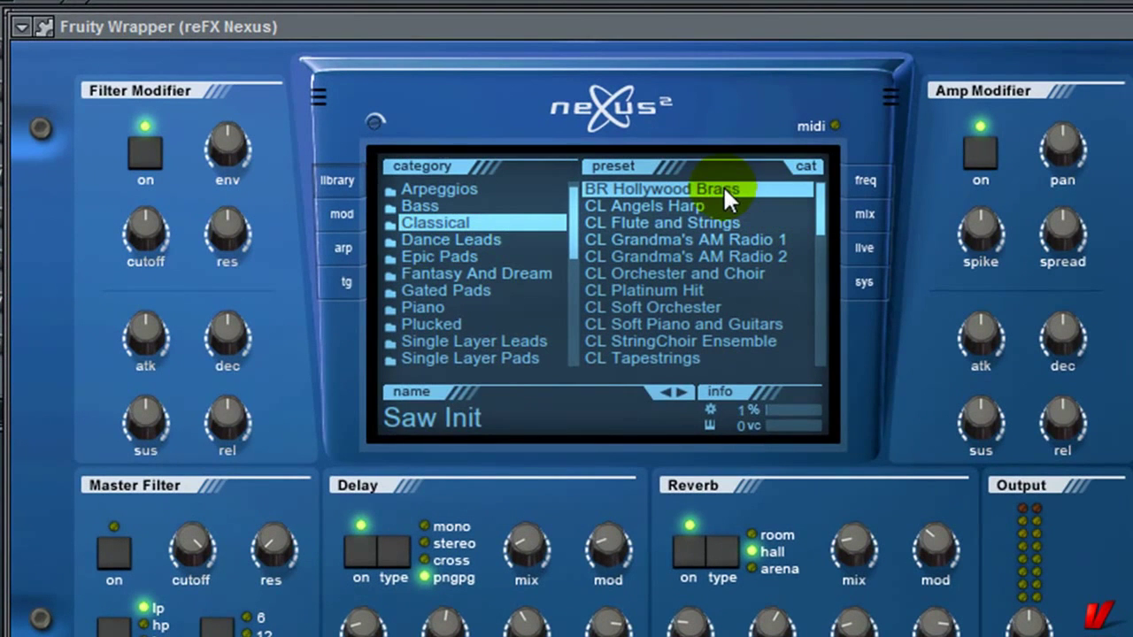
{"action": "left_click", "coordinate": [710, 195]}
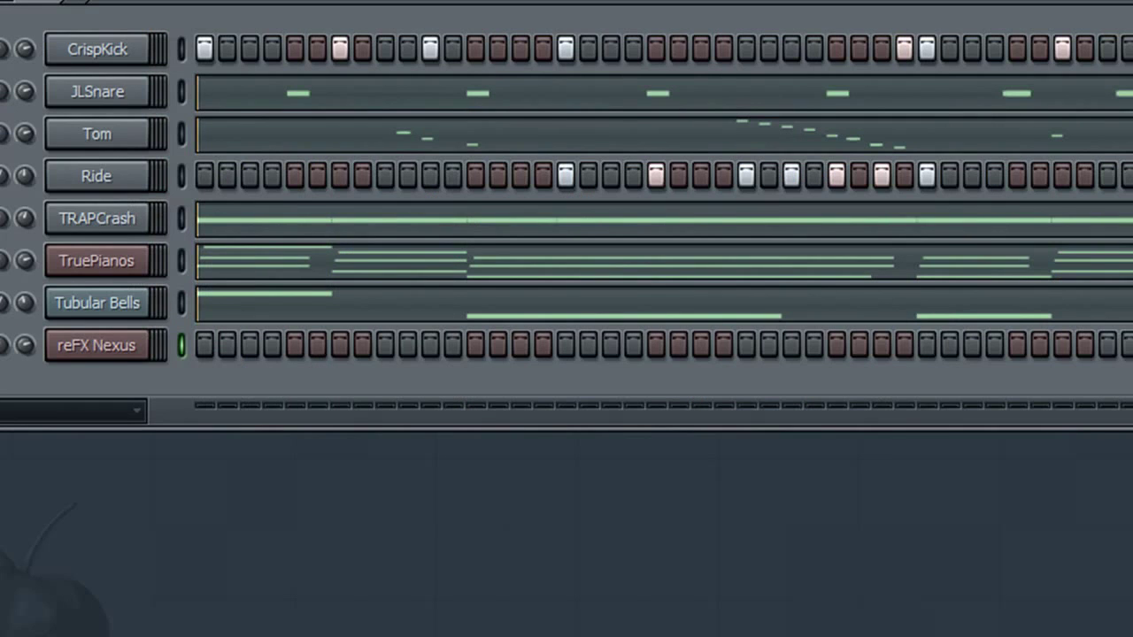
- Add a Sytrus channel, load its Greasy brass preset and close the synth's window
{"action": "left_click", "coordinate": [76, 25]}
{"action": "mouse_move", "coordinate": [85, 53]}
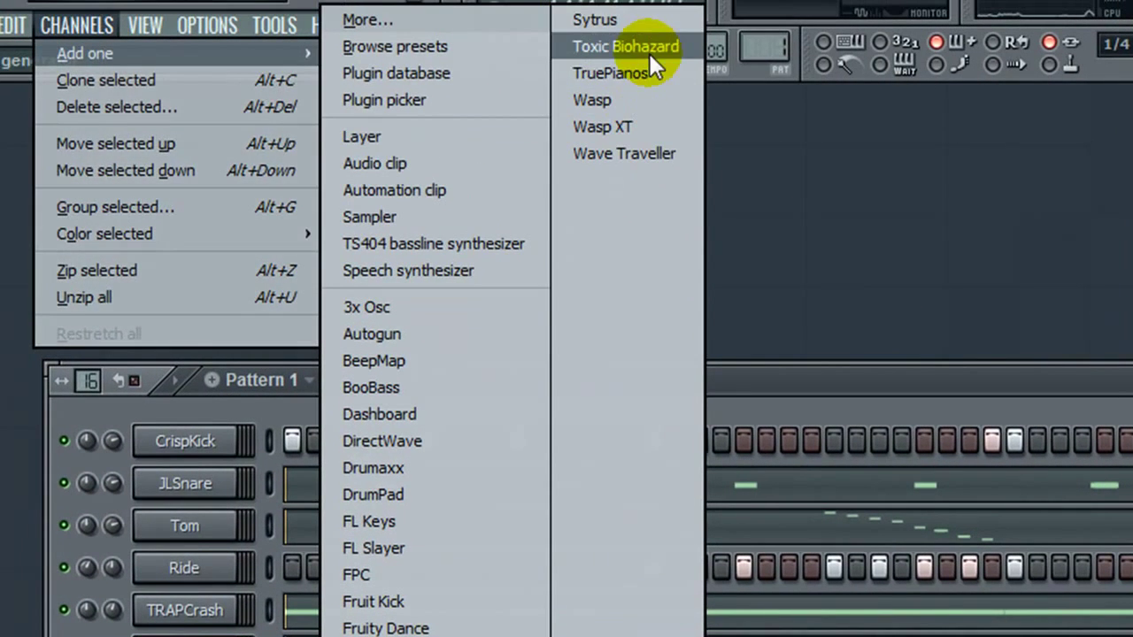
{"action": "left_click", "coordinate": [617, 23]}
{"action": "left_click", "coordinate": [947, 483]}
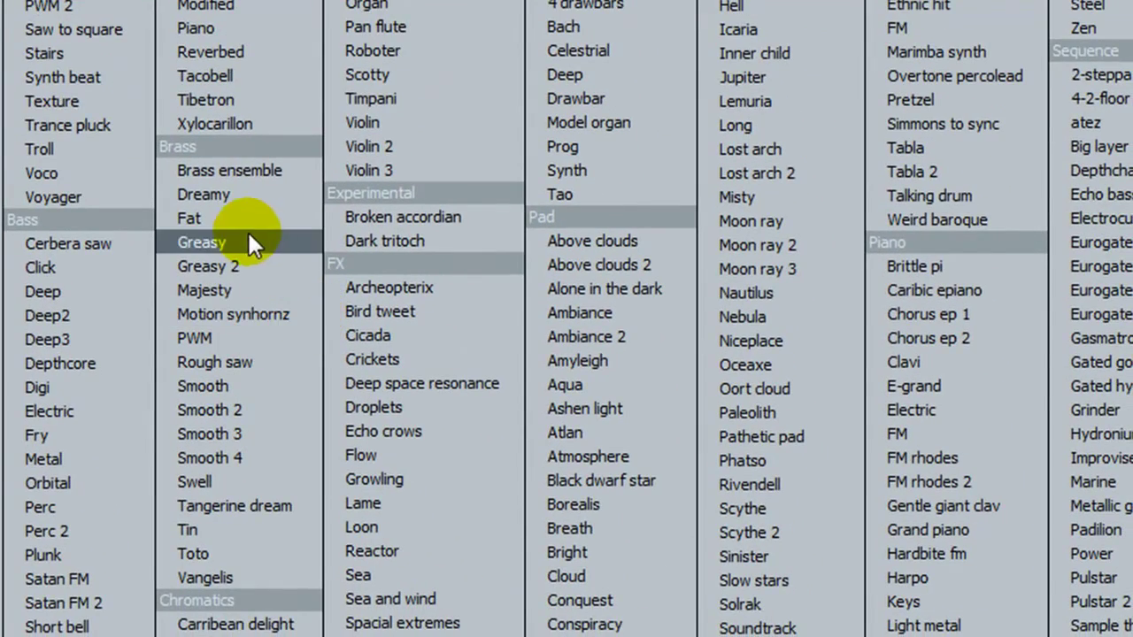
{"action": "left_click", "coordinate": [249, 240]}
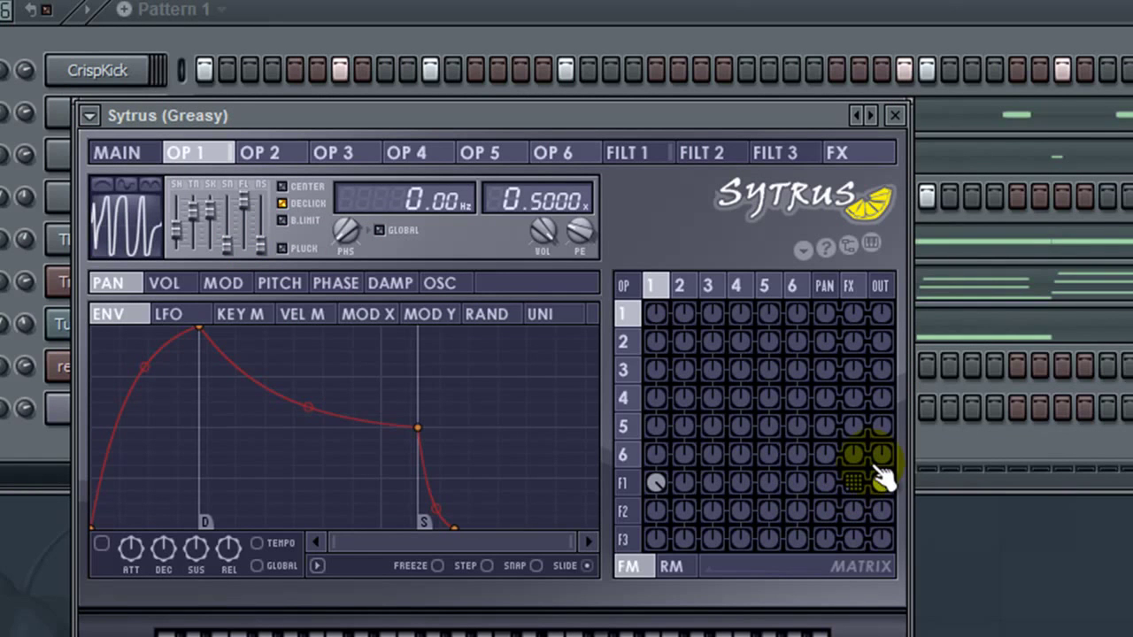
{"action": "left_click", "coordinate": [894, 115]}
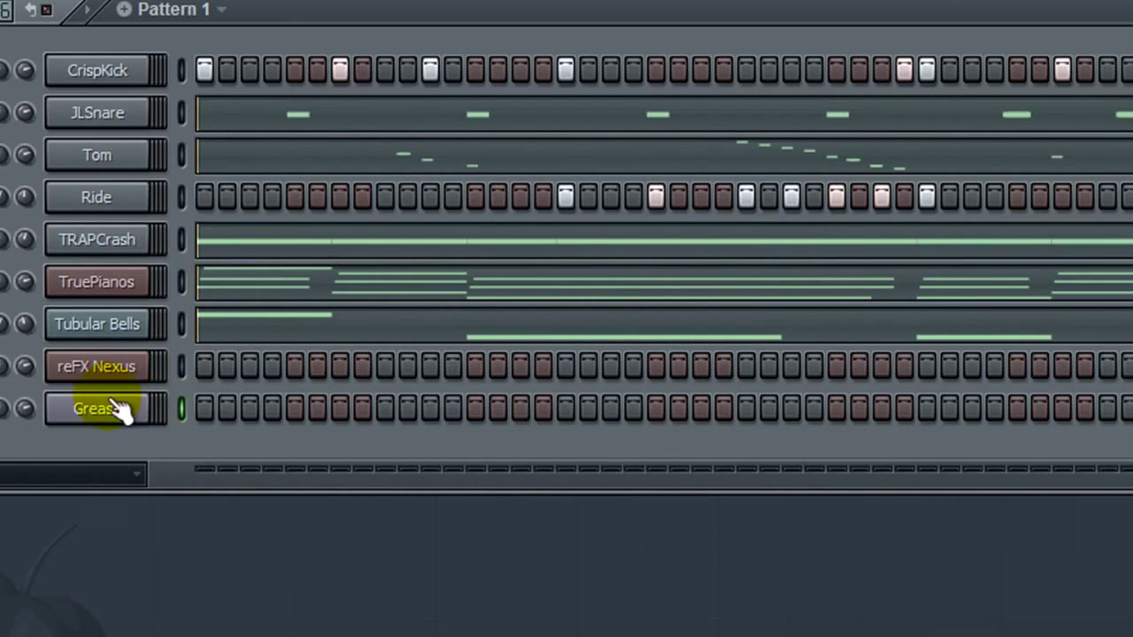
- Delete the Greasy channel from Pattern 1
{"action": "right_click", "coordinate": [104, 414]}
{"action": "left_click", "coordinate": [208, 636]}
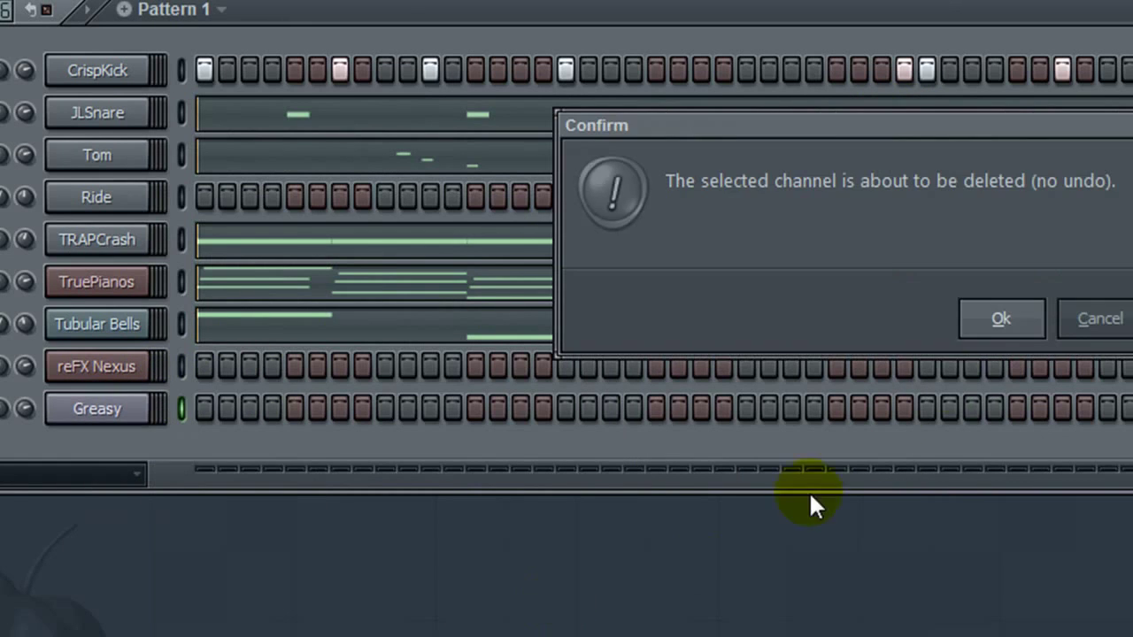
{"action": "left_click", "coordinate": [1003, 320]}
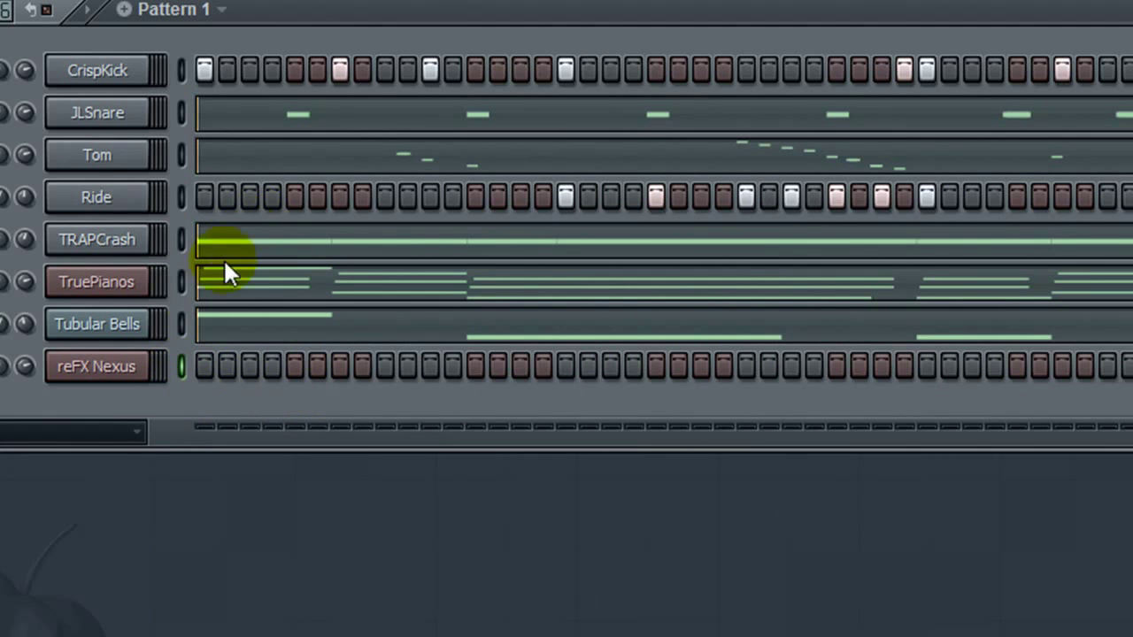
- Record the chord progression on the reFX Nexus channel with the metronome and wait-for-input enabled
{"action": "left_click", "coordinate": [181, 281]}
{"action": "left_click", "coordinate": [182, 365]}
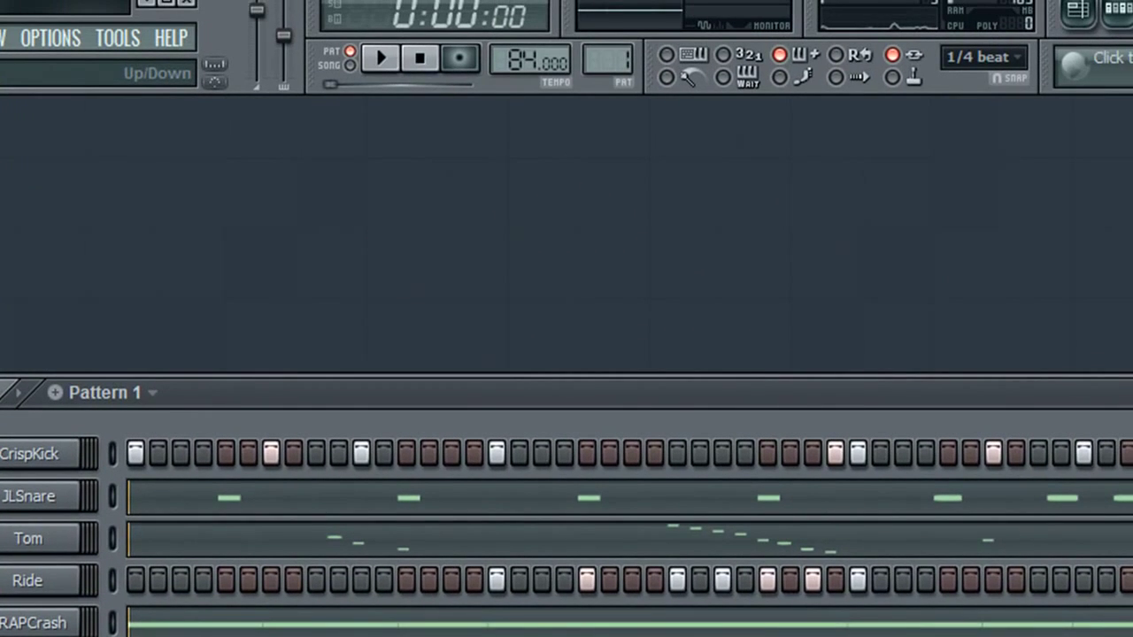
{"action": "key", "text": "r"}
{"action": "key", "text": "Escape"}
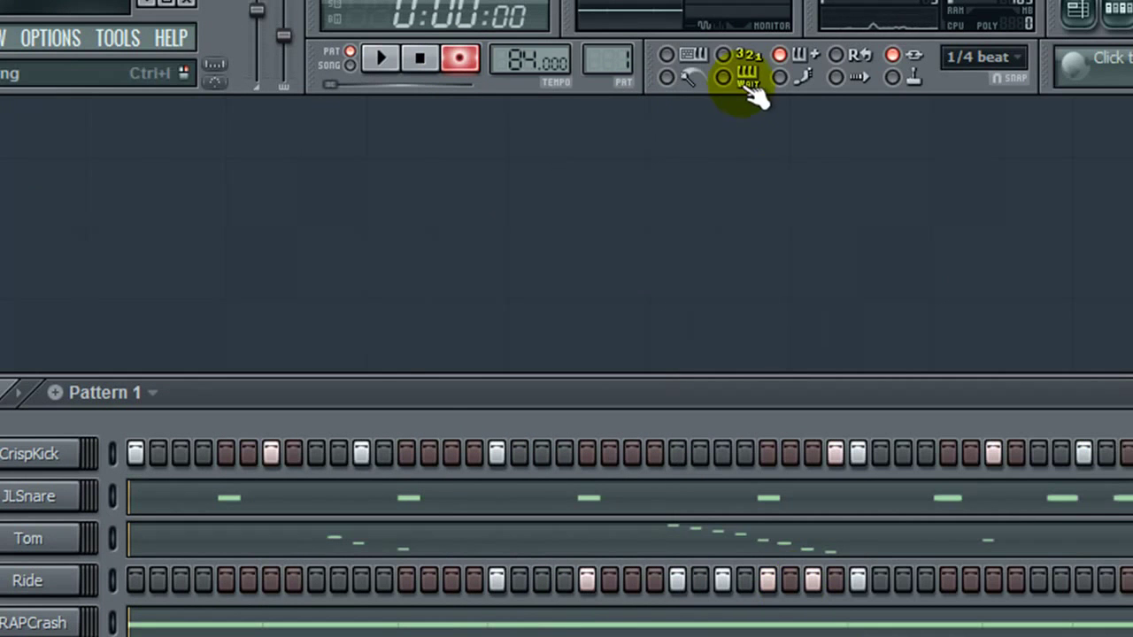
{"action": "left_click", "coordinate": [670, 78]}
{"action": "left_click", "coordinate": [380, 59]}
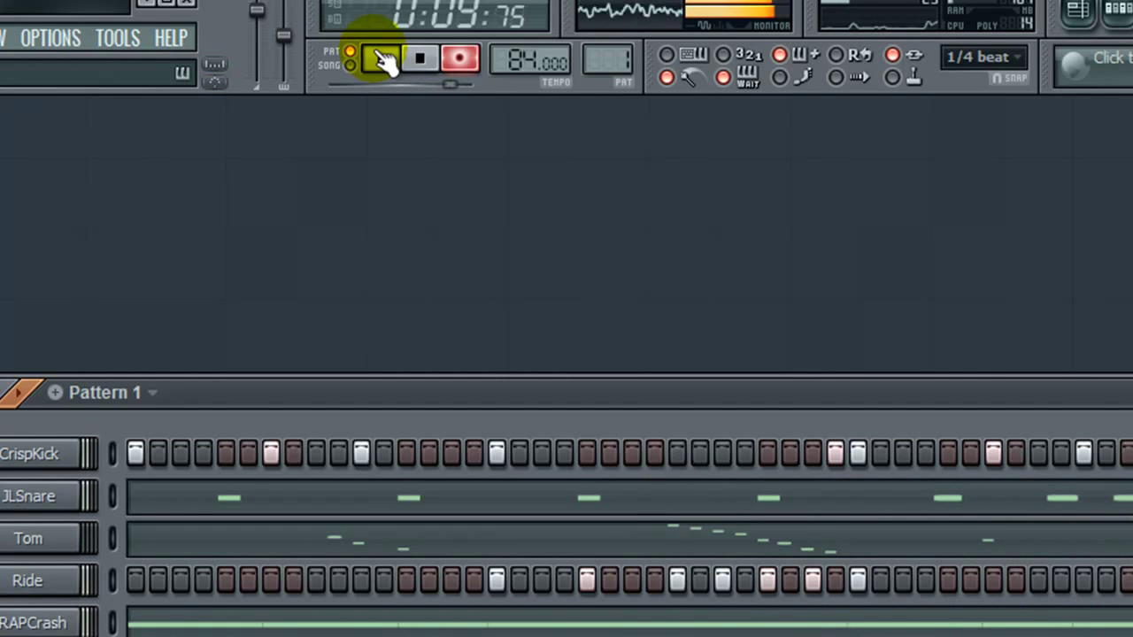
- Turn off recording, wait-for-input and the metronome, and review the recorded reFX Nexus chords in the piano roll
{"action": "left_click", "coordinate": [458, 57]}
{"action": "left_click", "coordinate": [719, 79]}
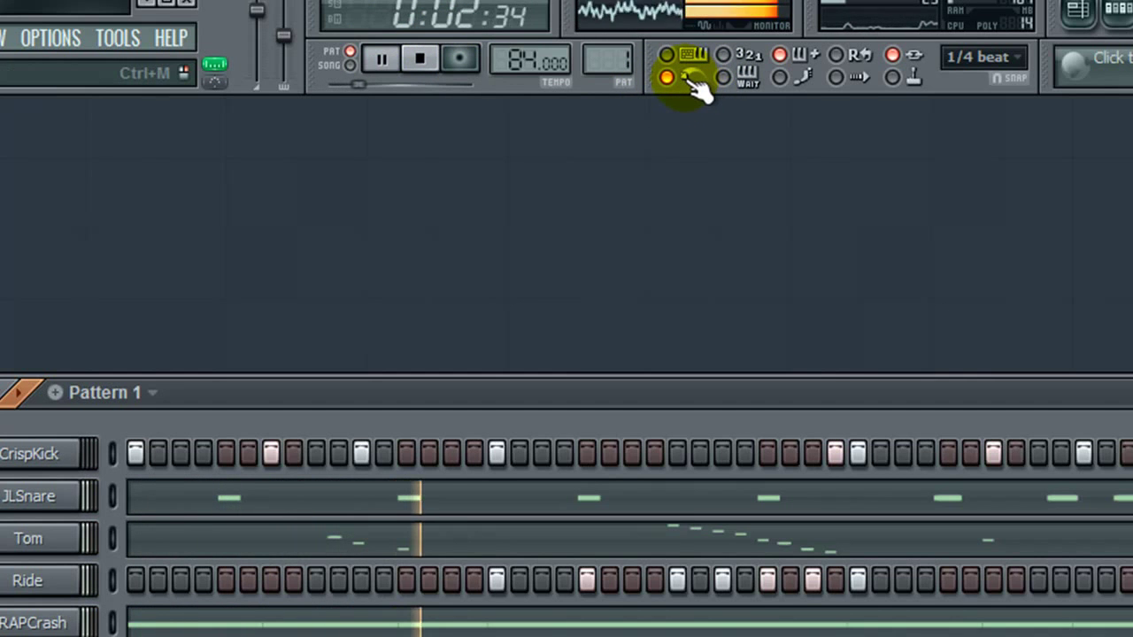
{"action": "left_click", "coordinate": [695, 84]}
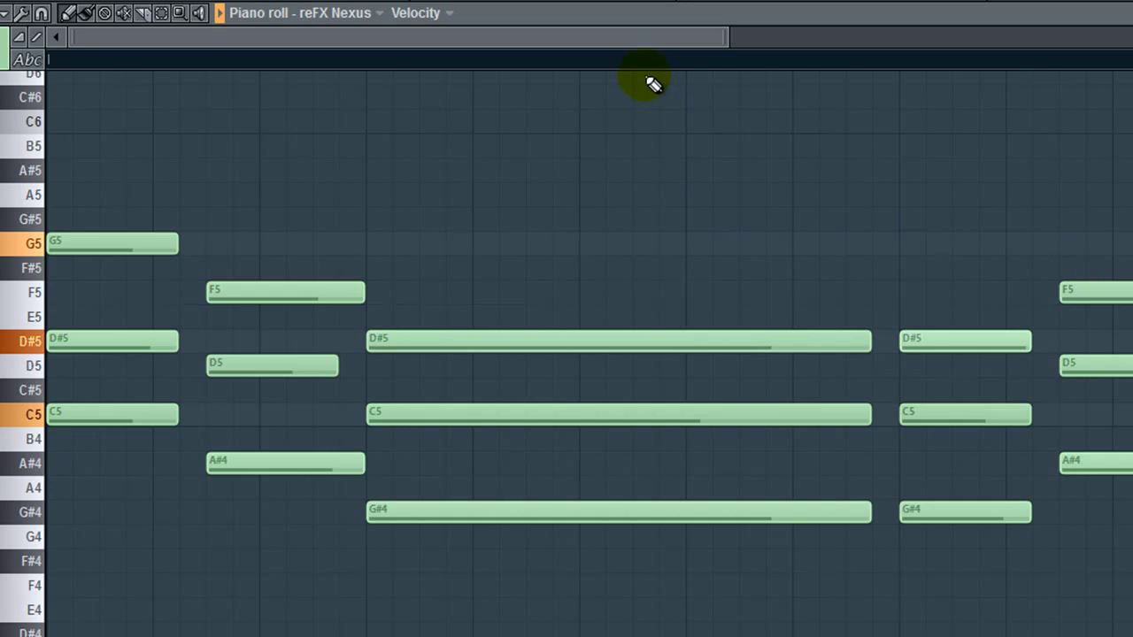
{"action": "left_click_drag", "start_coordinate": [362, 462], "coordinate": [338, 463]}
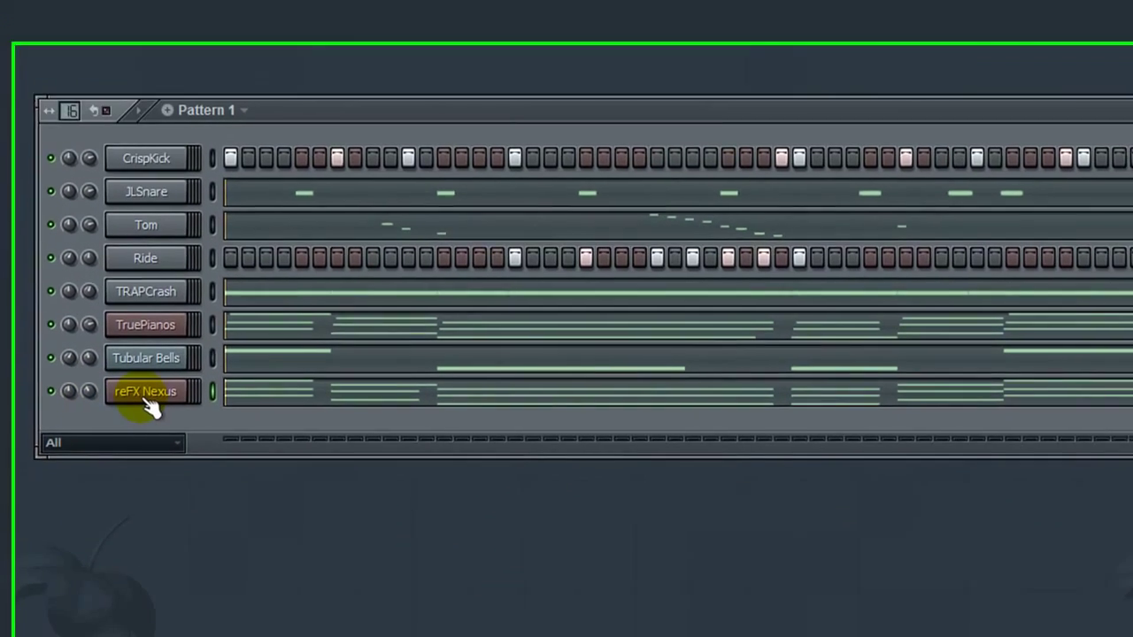
- Turn off the Delay and Reverb of the reFX Nexus brass, close the plugin and play the pattern
{"action": "left_click", "coordinate": [184, 518]}
{"action": "left_click", "coordinate": [606, 507]}
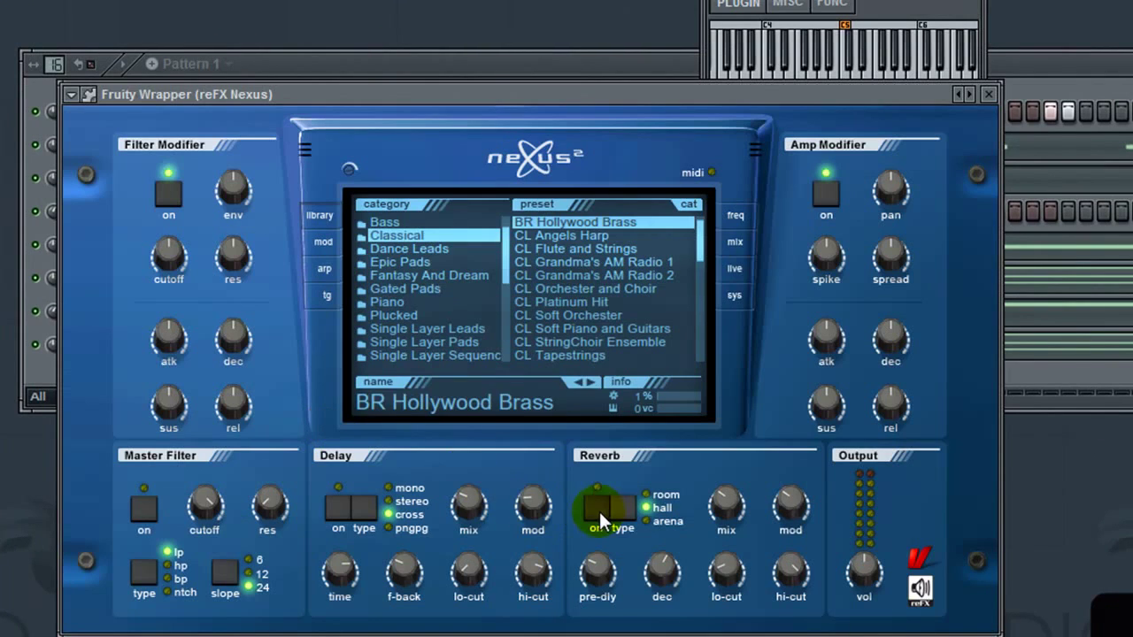
{"action": "left_click", "coordinate": [990, 94]}
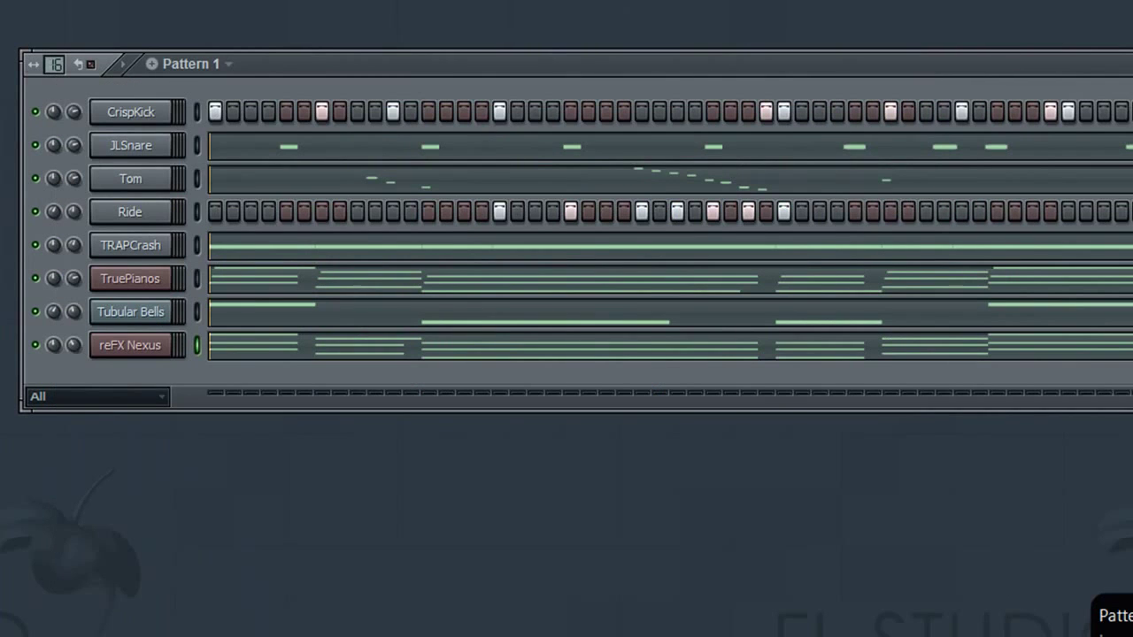
{"action": "key", "text": "space"}
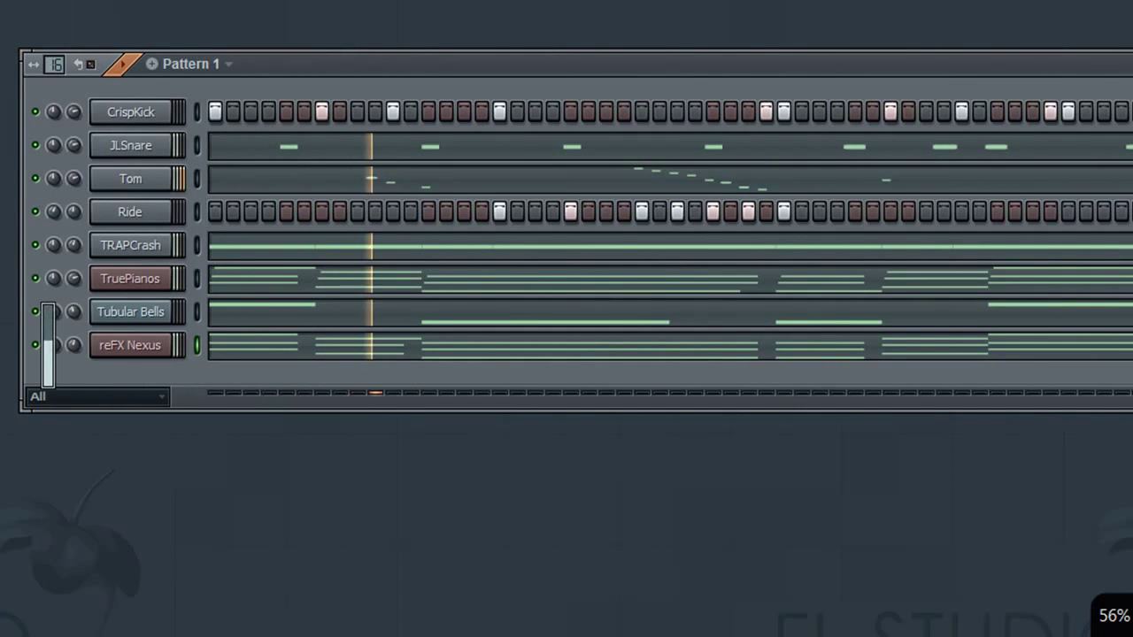
- Raise the reFX Nexus channel's volume to 62%
{"action": "scroll", "coordinate": [74, 344], "scroll_direction": "up", "scroll_amount": 3}
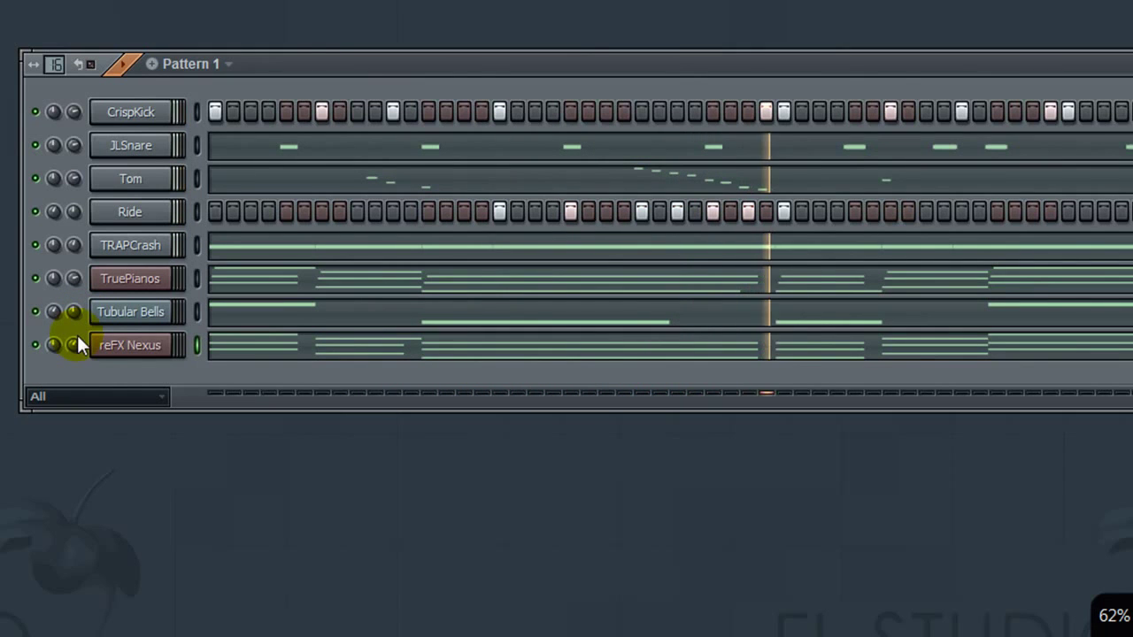
{"action": "scroll", "coordinate": [79, 336], "scroll_direction": "up", "scroll_amount": 1}
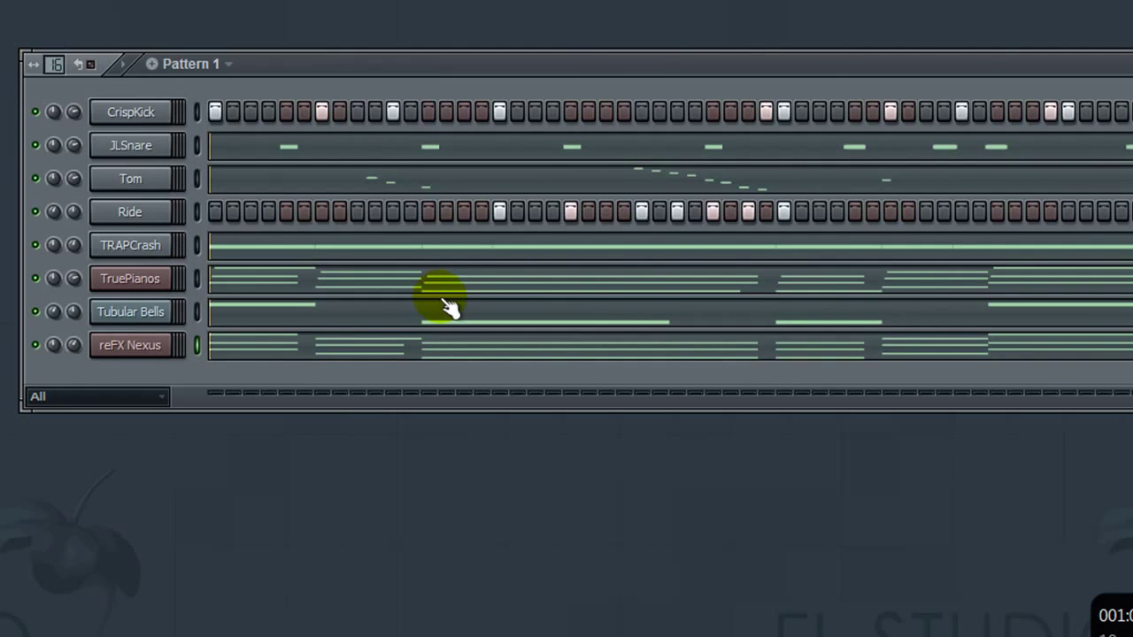
- Review the reFX Nexus chords in the piano roll, auditioning notes across the progression
{"action": "left_click", "coordinate": [435, 352]}
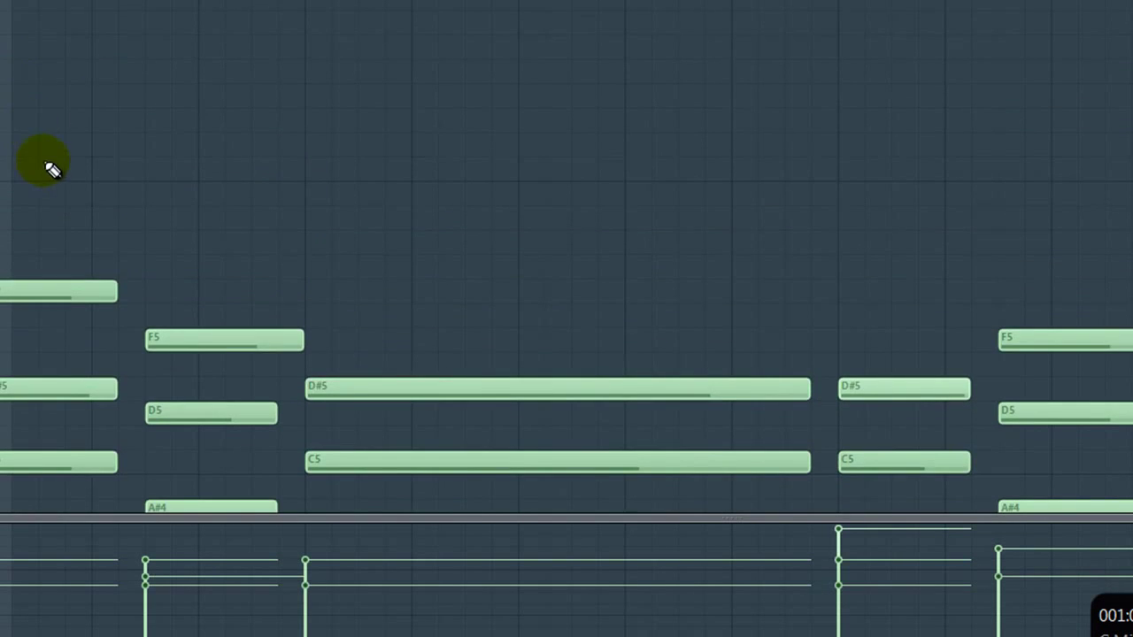
{"action": "scroll", "coordinate": [51, 155], "scroll_direction": "down", "scroll_amount": 5}
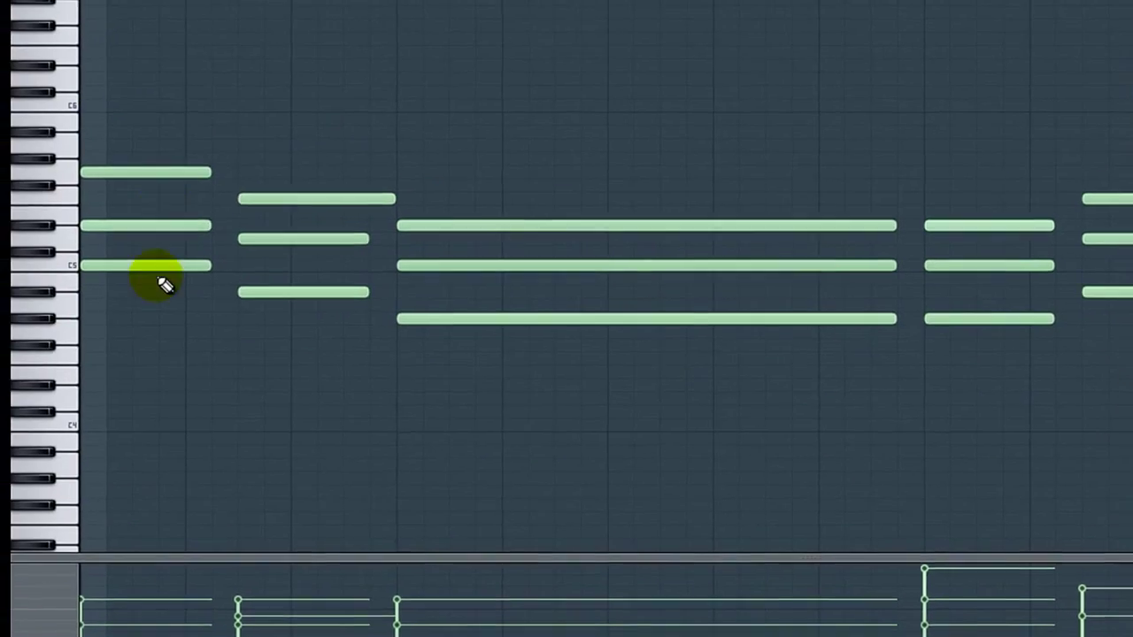
{"action": "left_click", "coordinate": [101, 169]}
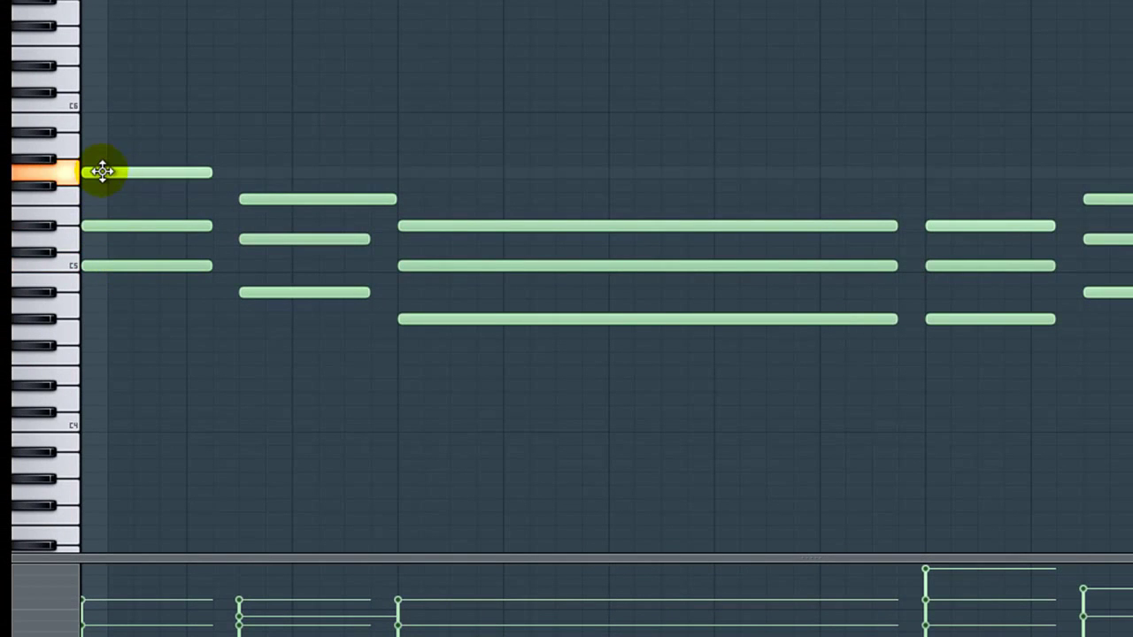
{"action": "left_click", "coordinate": [278, 238]}
{"action": "left_click", "coordinate": [423, 318]}
{"action": "left_click", "coordinate": [420, 227]}
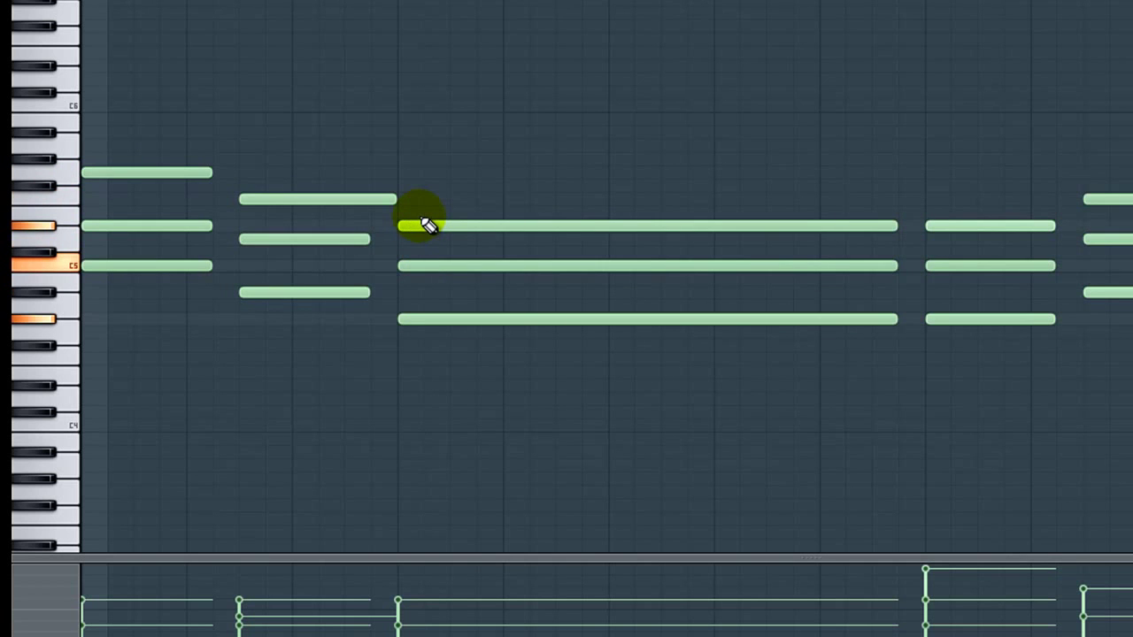
{"action": "left_click", "coordinate": [1009, 232]}
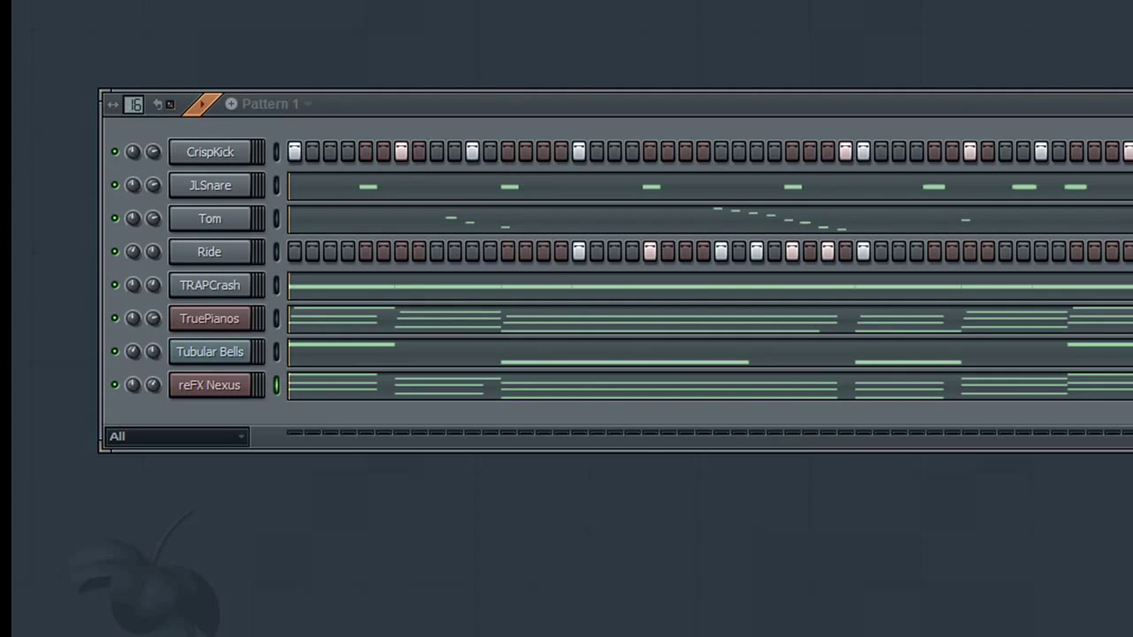
- Record a higher melody line over the reFX Nexus chords and open that channel's piano roll
{"action": "key", "text": "space"}
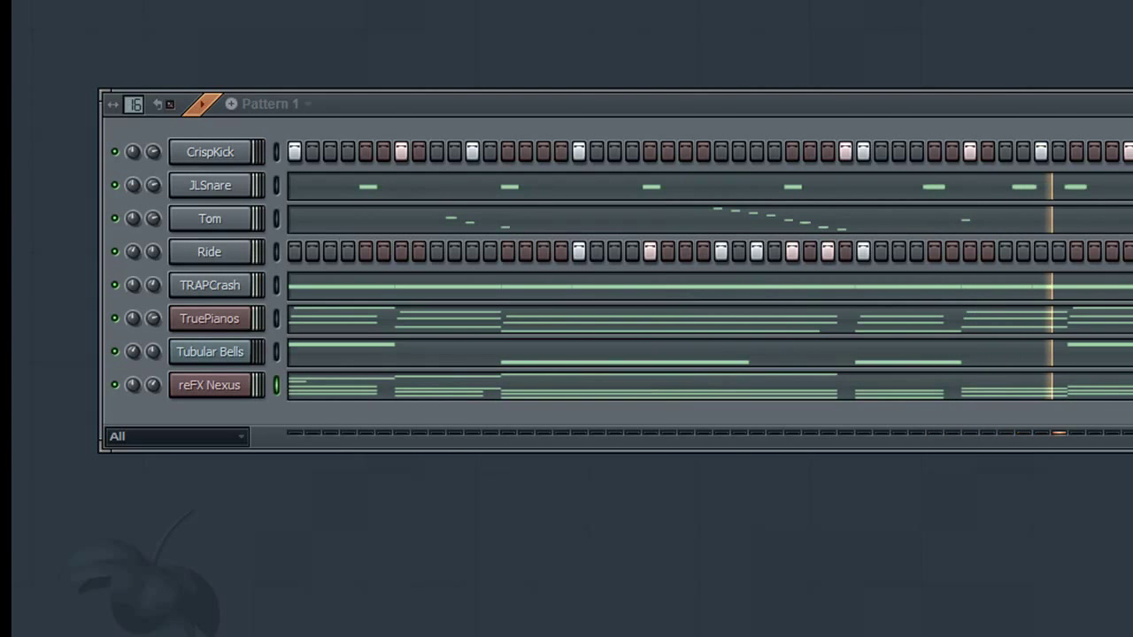
{"action": "left_click", "coordinate": [543, 358]}
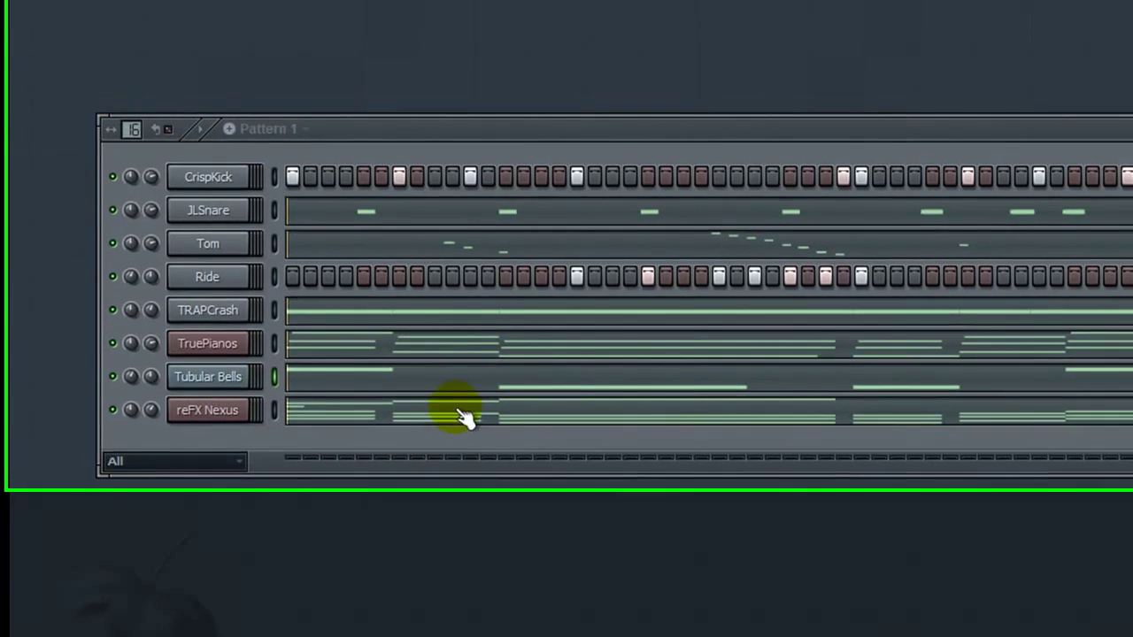
{"action": "left_click", "coordinate": [463, 388]}
- Set the snap to 1/2 step and trim the opening D#6 note so it starts half a step after the C6
{"action": "left_click", "coordinate": [80, 362]}
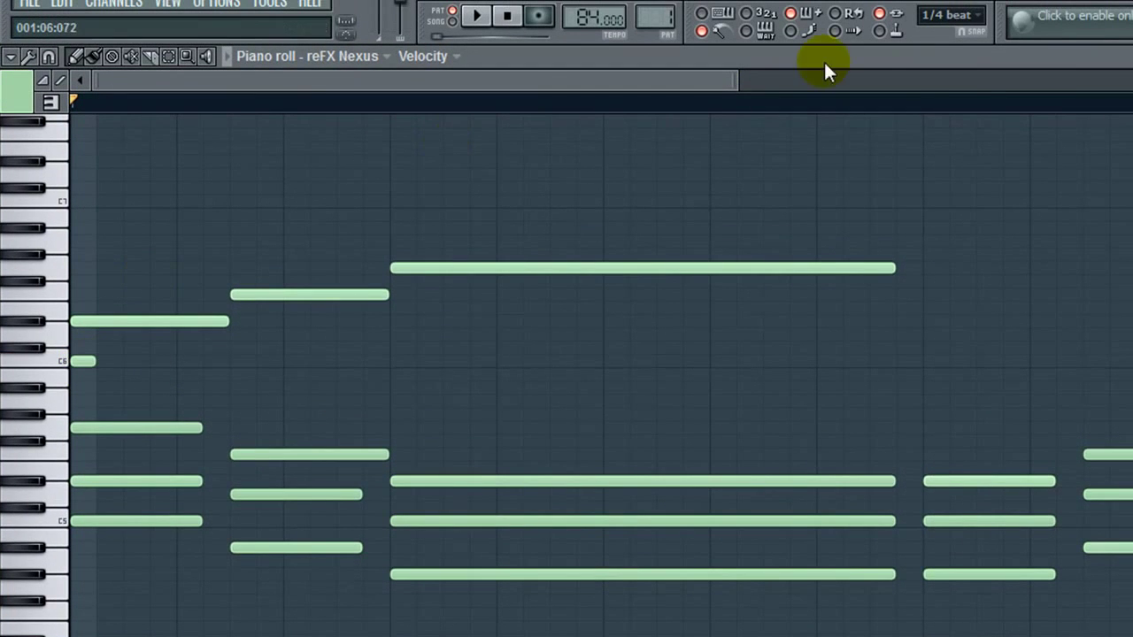
{"action": "left_click", "coordinate": [945, 15]}
{"action": "left_click", "coordinate": [939, 171]}
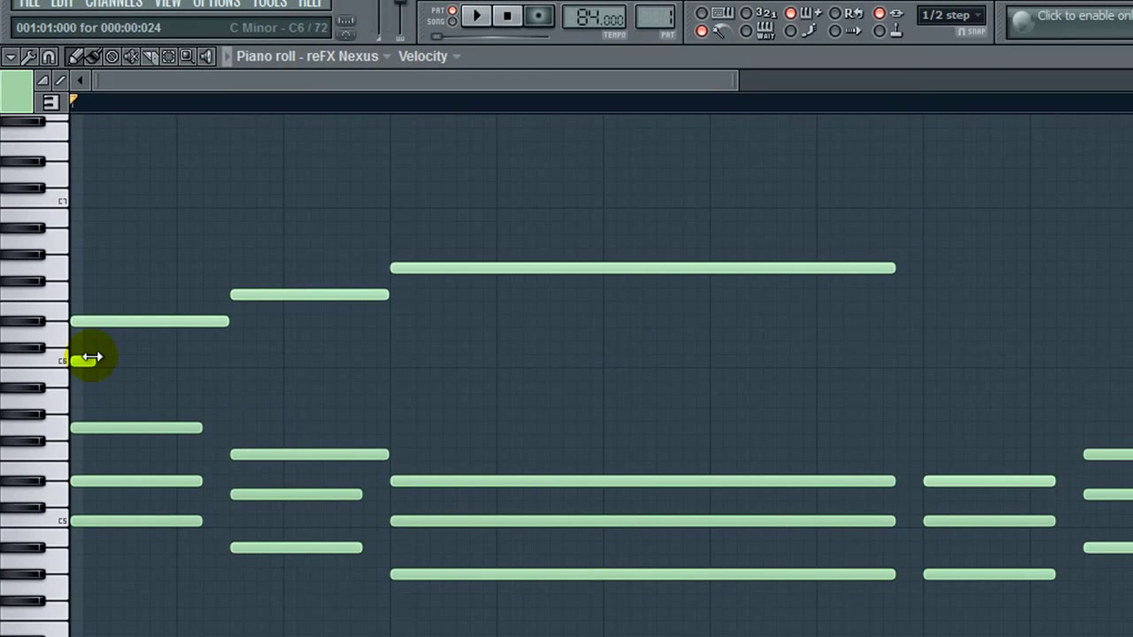
{"action": "left_click", "coordinate": [92, 324]}
{"action": "left_click_drag", "start_coordinate": [97, 322], "coordinate": [111, 322]}
{"action": "left_click_drag", "start_coordinate": [239, 321], "coordinate": [228, 320]}
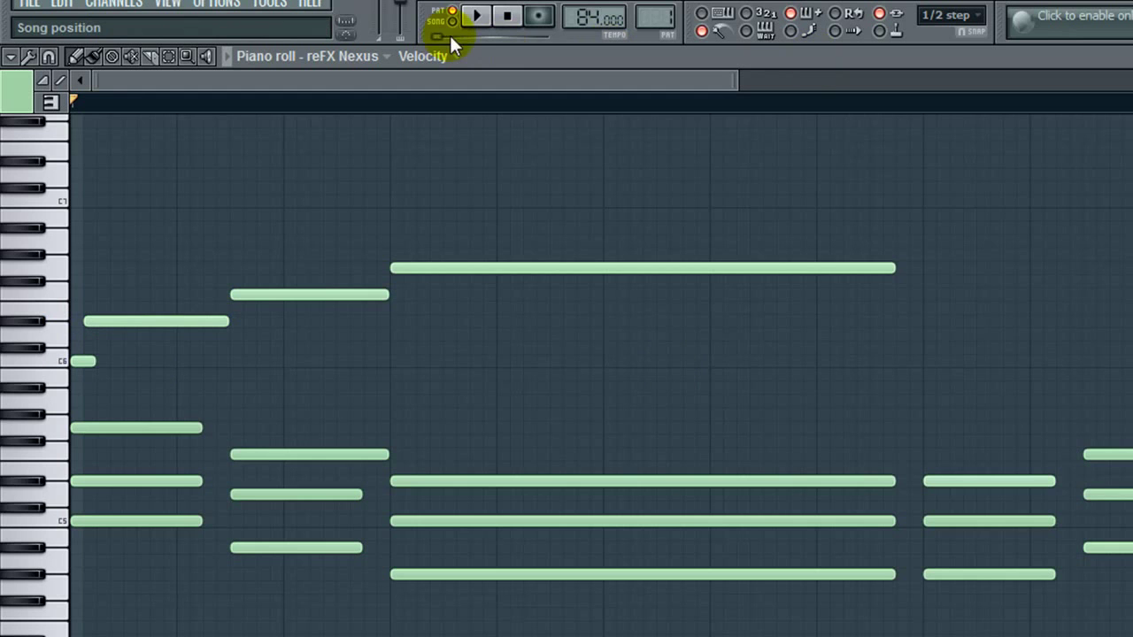
- Play back the reFX Nexus part and examine its added upper notes with the metronome turned off
{"action": "left_click", "coordinate": [477, 17]}
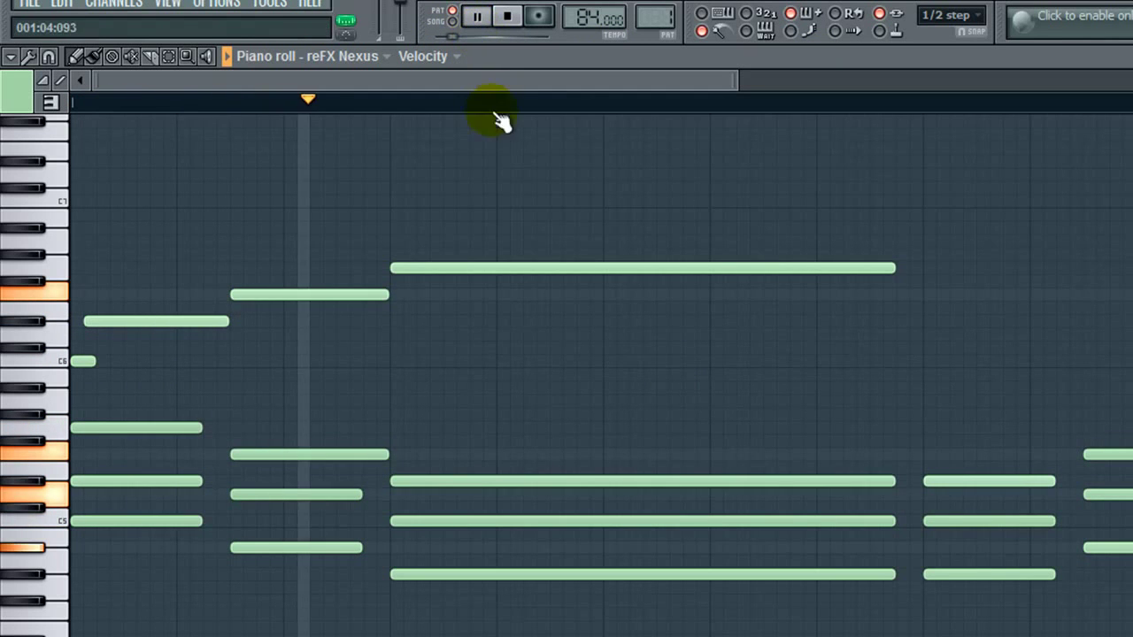
{"action": "left_click_drag", "start_coordinate": [447, 239], "coordinate": [60, 376]}
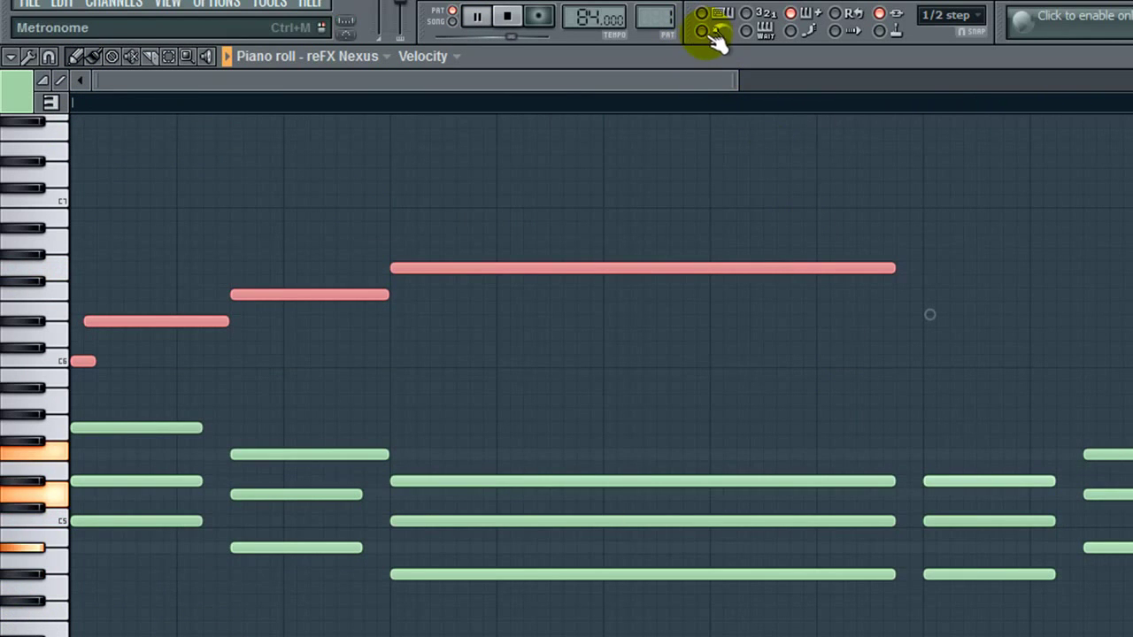
{"action": "left_click", "coordinate": [508, 16]}
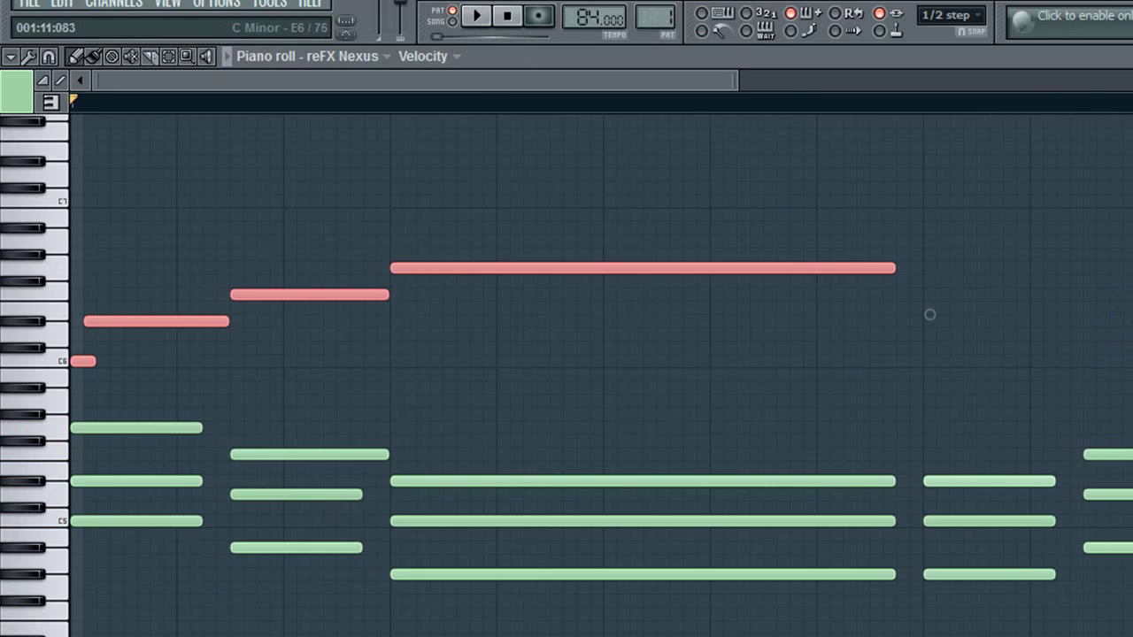
{"action": "left_click", "coordinate": [677, 434]}
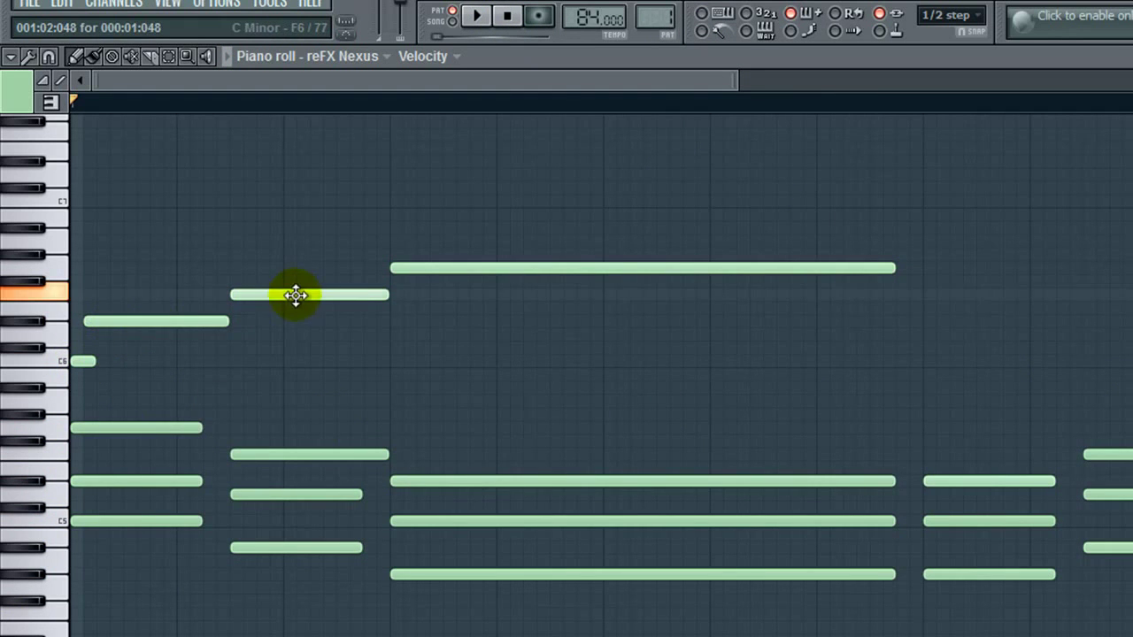
{"action": "left_click", "coordinate": [409, 267]}
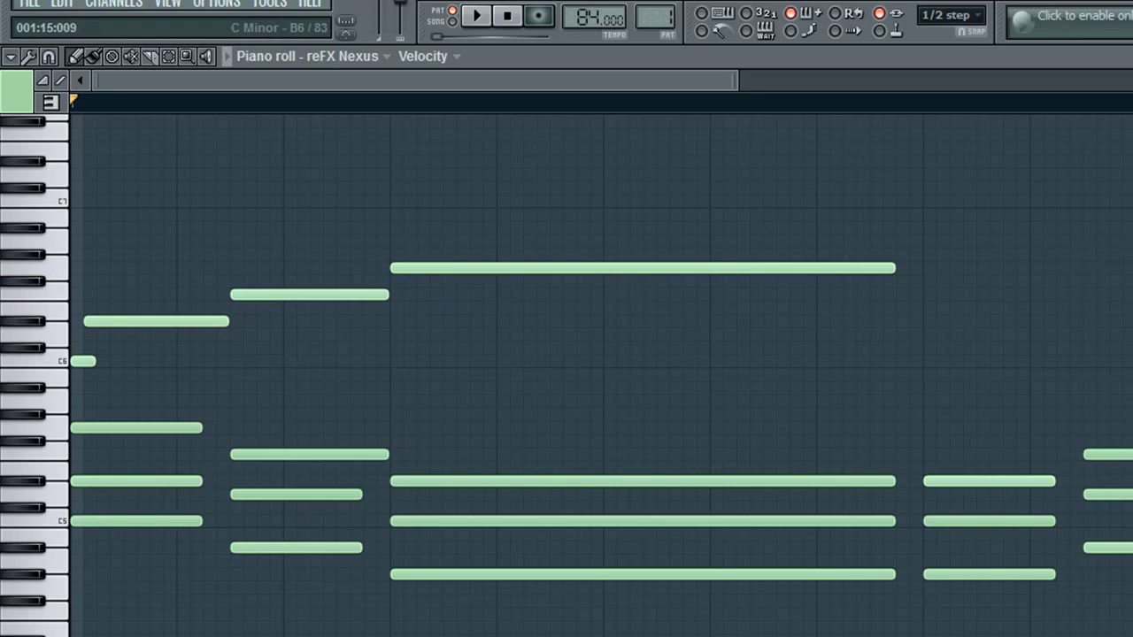
- Close the piano roll and add a Dimension Pro channel from the full generator plugin list
{"action": "key", "text": "Escape"}
{"action": "left_click", "coordinate": [131, 5]}
{"action": "mouse_move", "coordinate": [133, 23]}
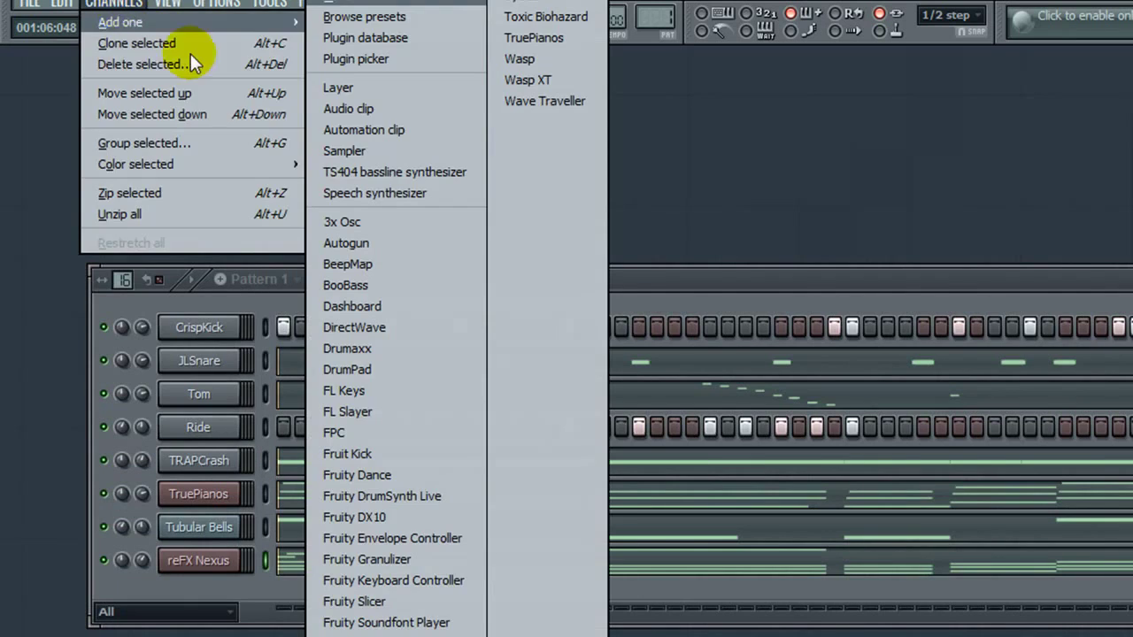
{"action": "left_click", "coordinate": [343, 4]}
{"action": "left_click_drag", "start_coordinate": [652, 417], "coordinate": [679, 216]}
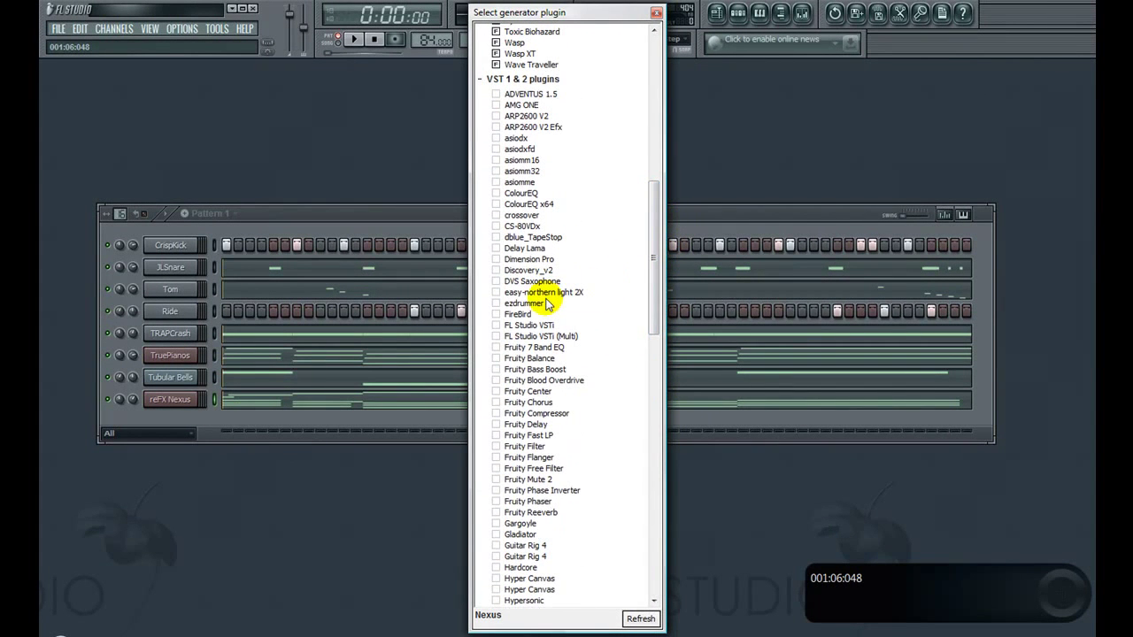
{"action": "double_click", "coordinate": [543, 257]}
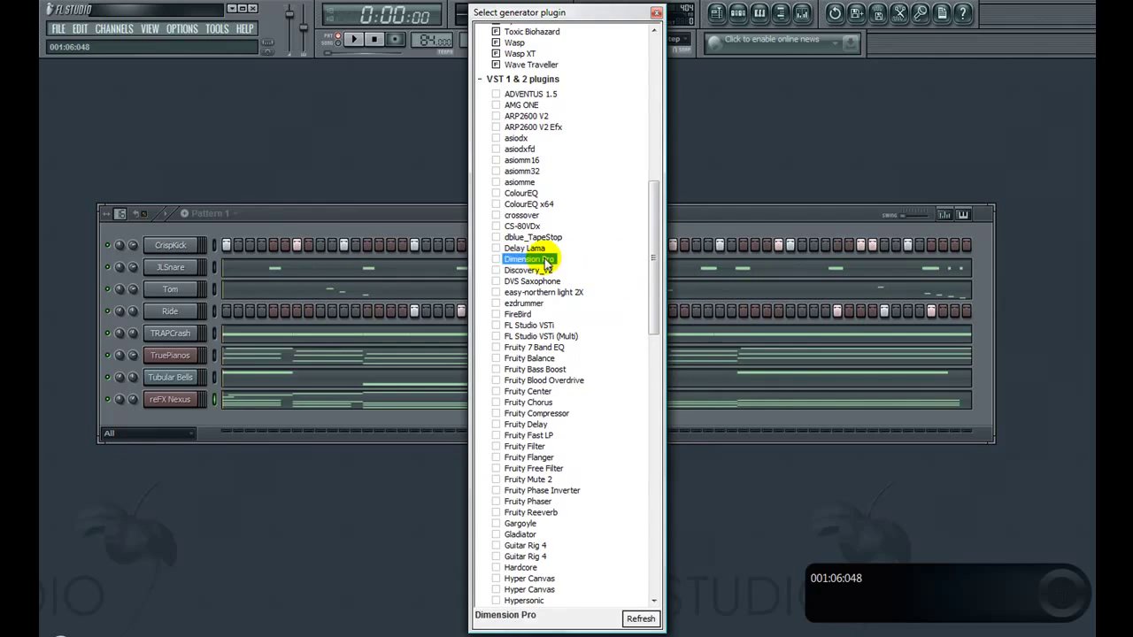
- Load the Hammond Soul (fast) program from Dimension Pro's 09 - Organs category and close the plugin windows
{"action": "left_click", "coordinate": [301, 329]}
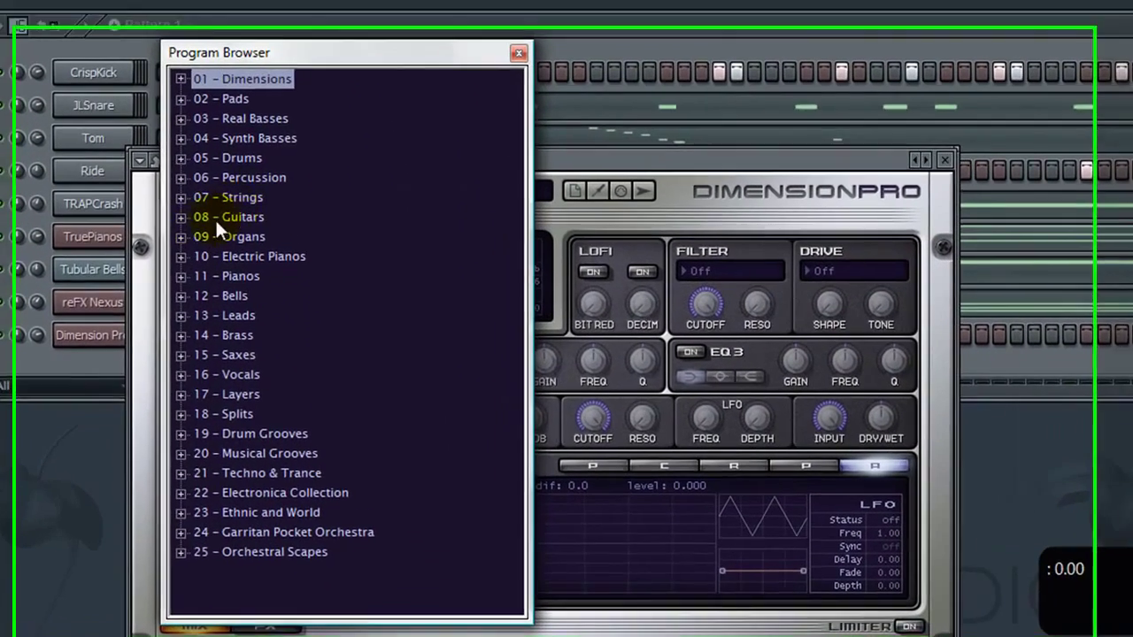
{"action": "left_click", "coordinate": [210, 467]}
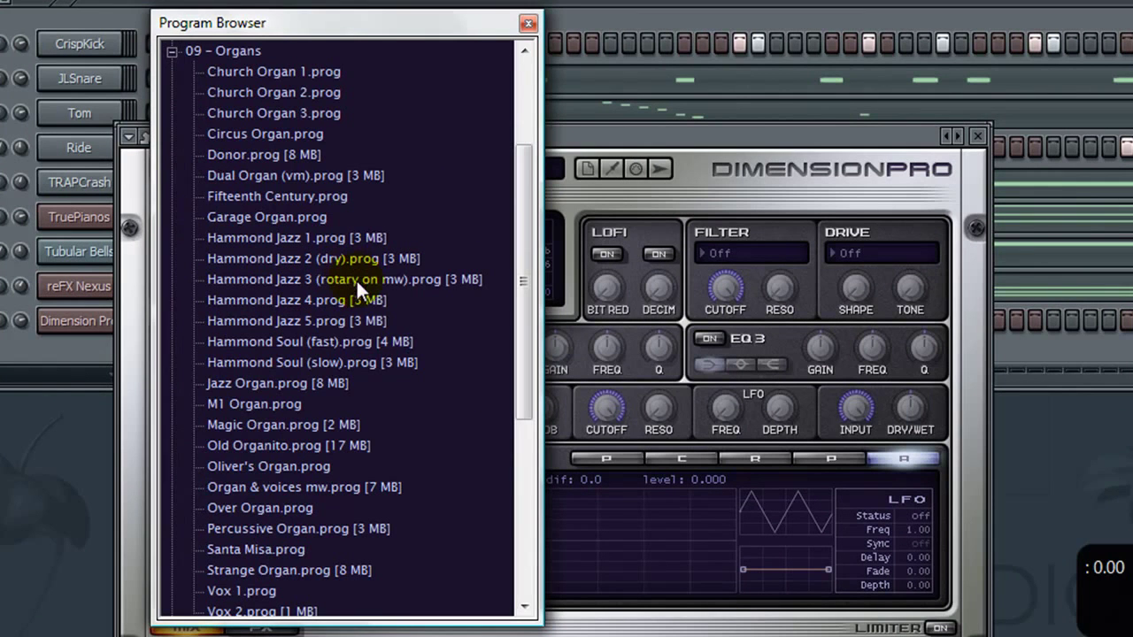
{"action": "left_click", "coordinate": [366, 342]}
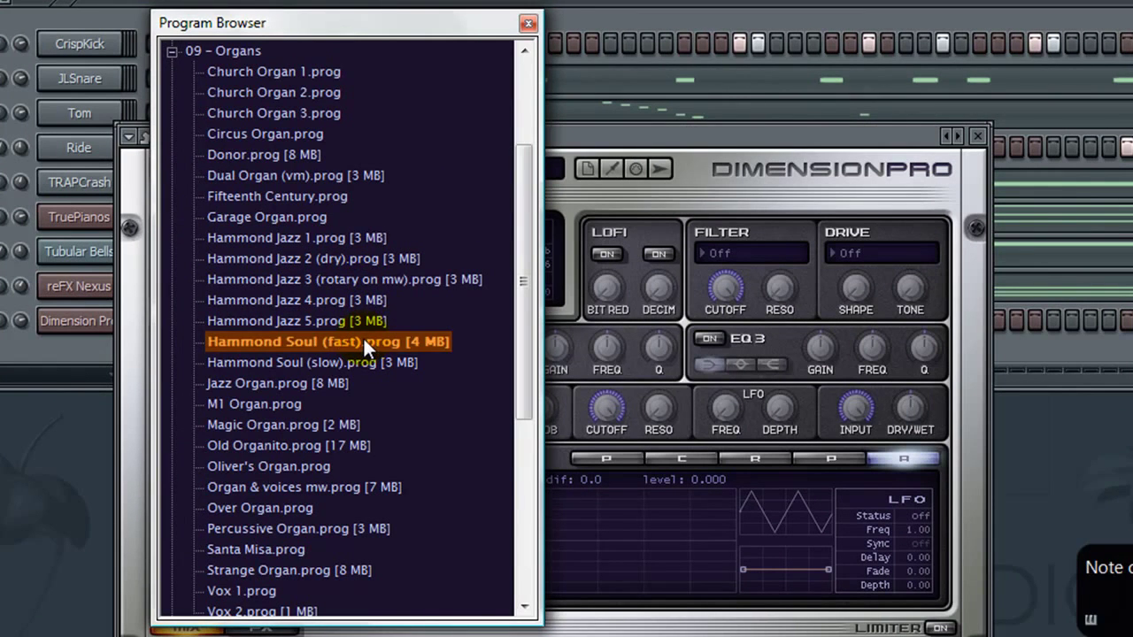
{"action": "left_click", "coordinate": [978, 136]}
{"action": "left_click", "coordinate": [528, 22]}
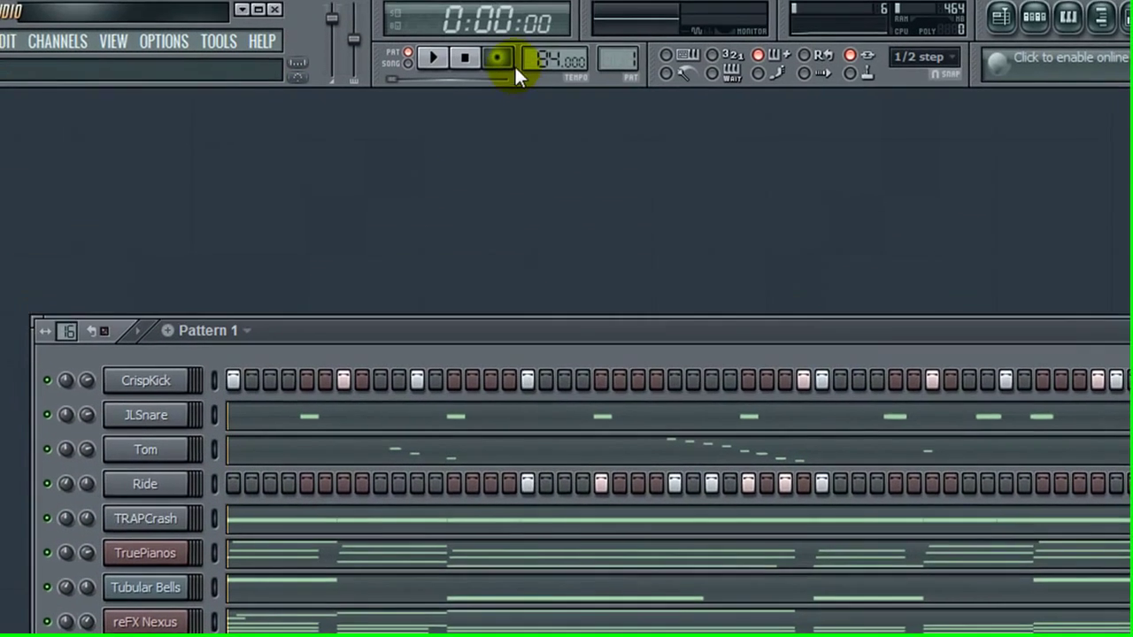
- Record organ chords on the Dimension Pro channel with the metronome on, snap at 1/4 beat and wait-for-input off
{"action": "left_click", "coordinate": [500, 59]}
{"action": "key", "text": "Escape"}
{"action": "left_click", "coordinate": [717, 78]}
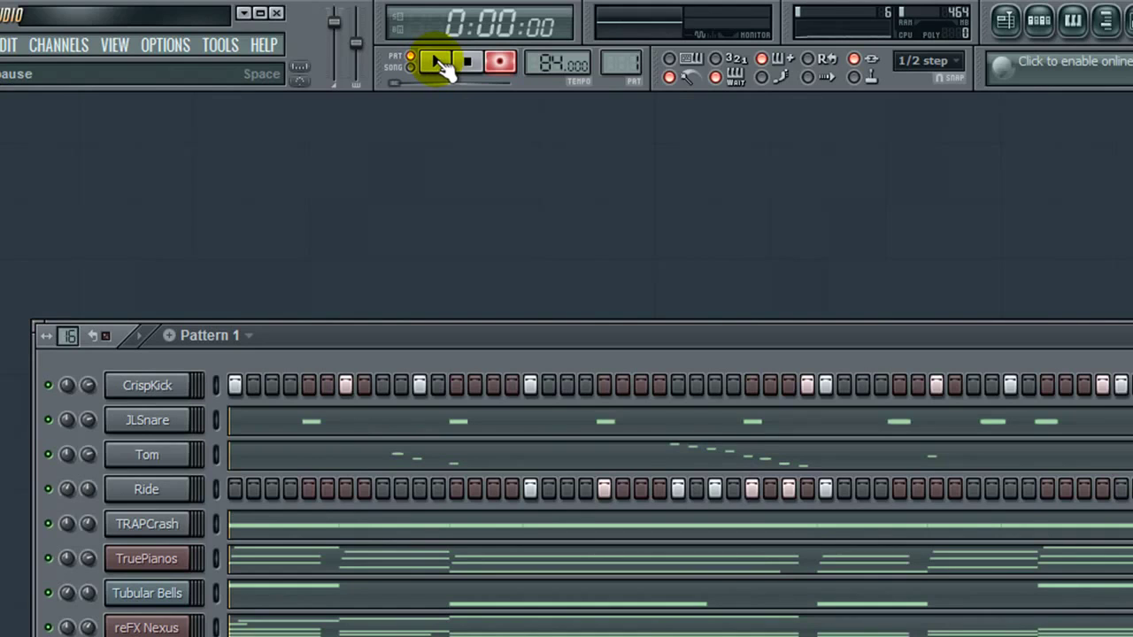
{"action": "left_click", "coordinate": [951, 60]}
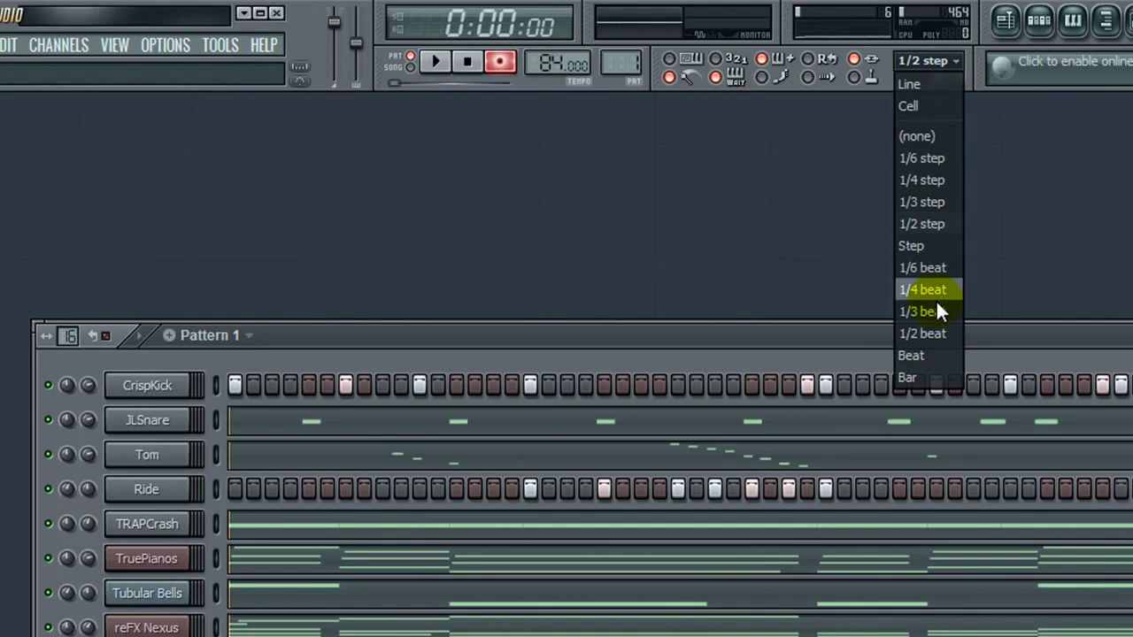
{"action": "left_click", "coordinate": [934, 291]}
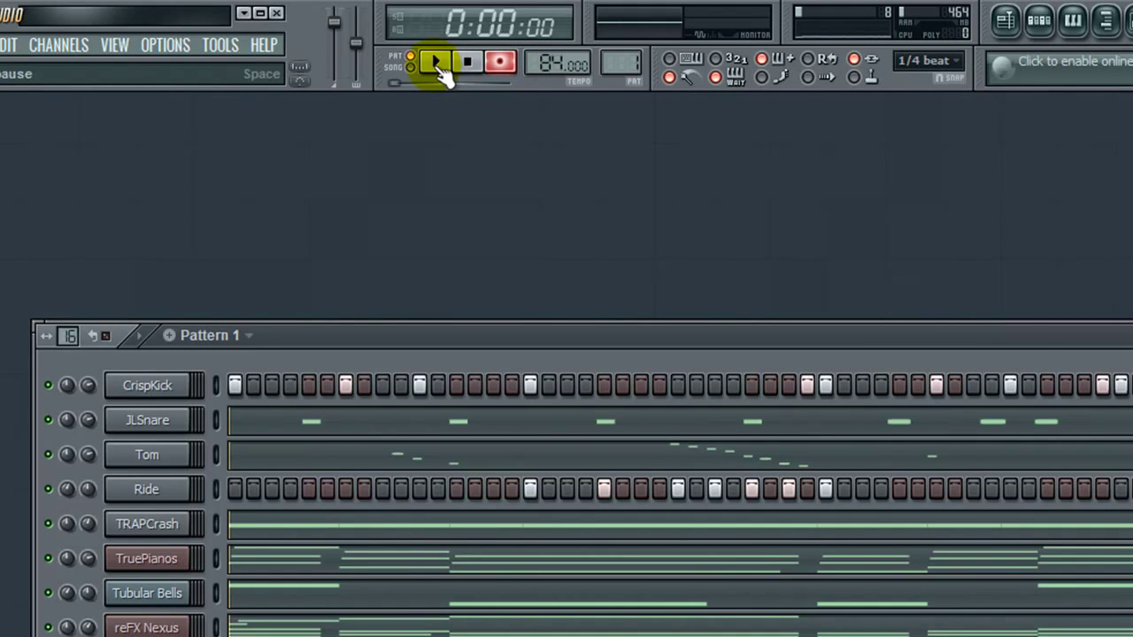
{"action": "left_click", "coordinate": [735, 80]}
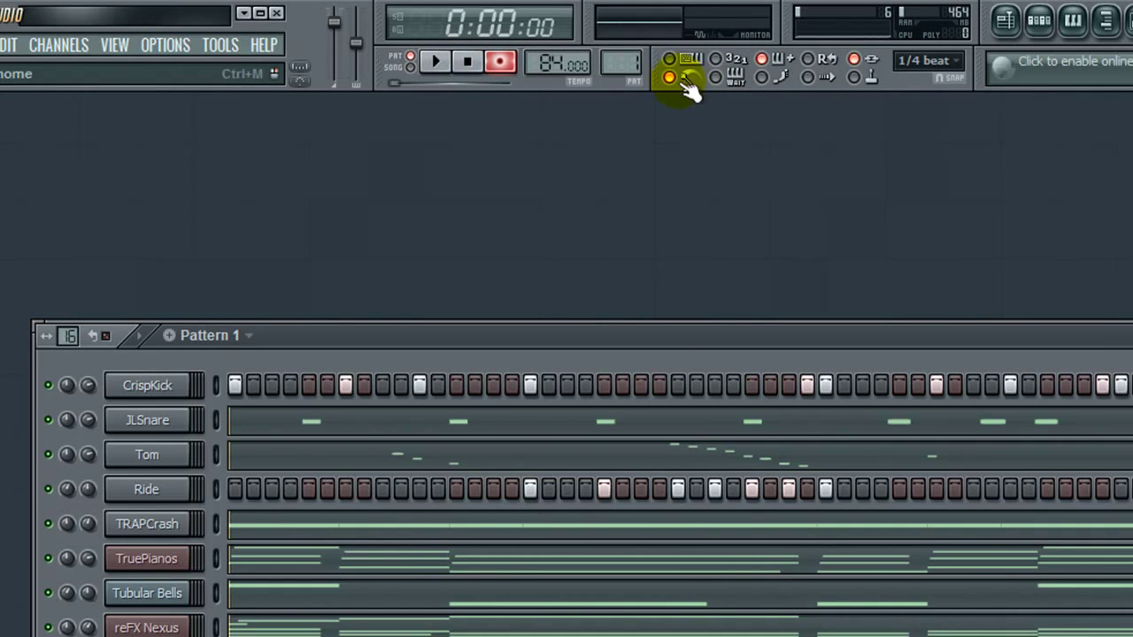
{"action": "left_click", "coordinate": [435, 62]}
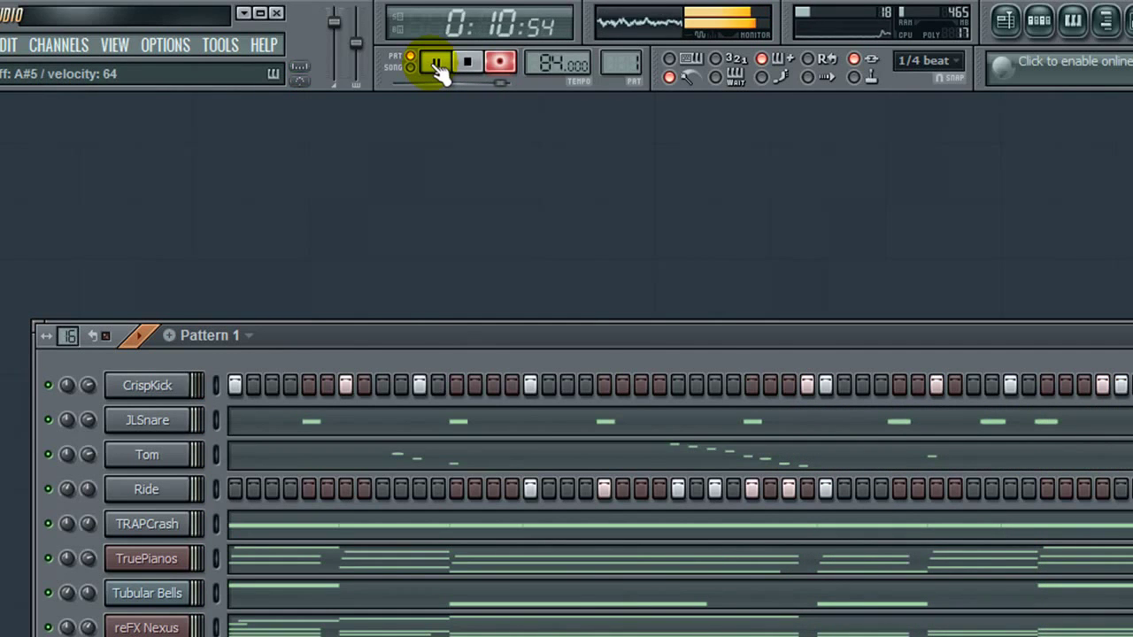
{"action": "left_click", "coordinate": [478, 67]}
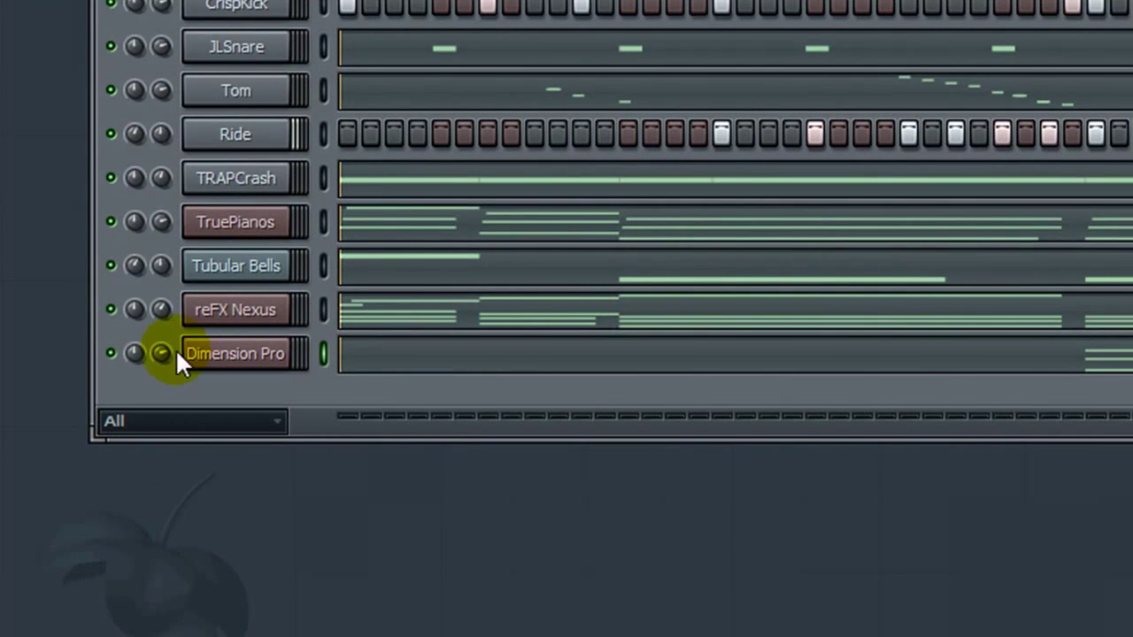
- Lower the Dimension Pro channel's volume and review its recorded organ chords in the piano roll
{"action": "left_click_drag", "start_coordinate": [176, 356], "coordinate": [176, 367]}
{"action": "left_click", "coordinate": [894, 354]}
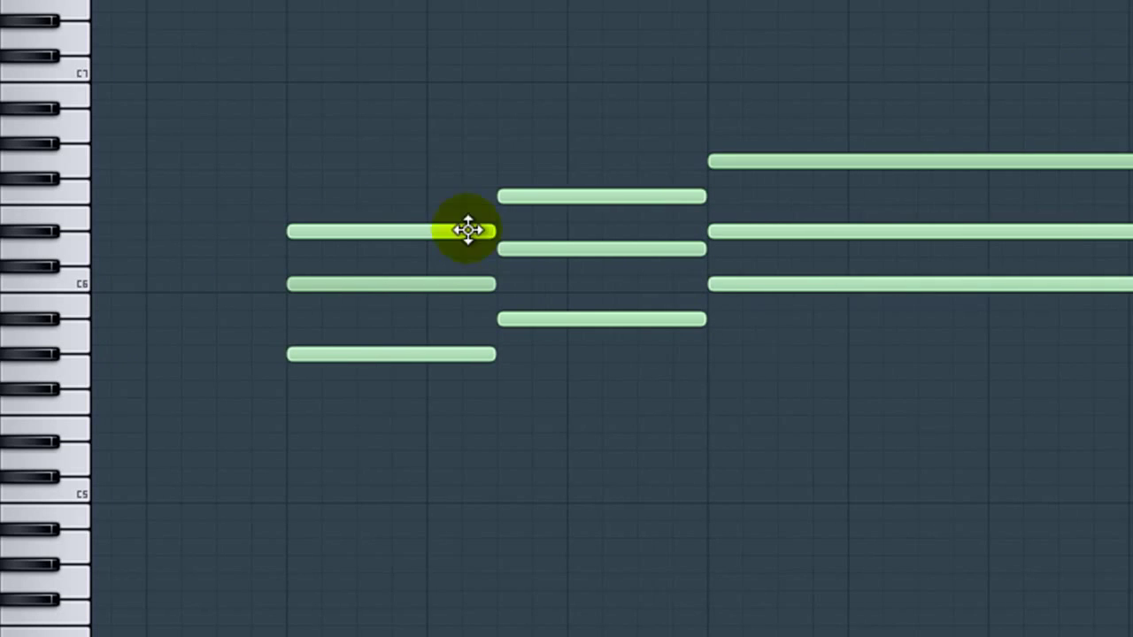
{"action": "left_click", "coordinate": [346, 231]}
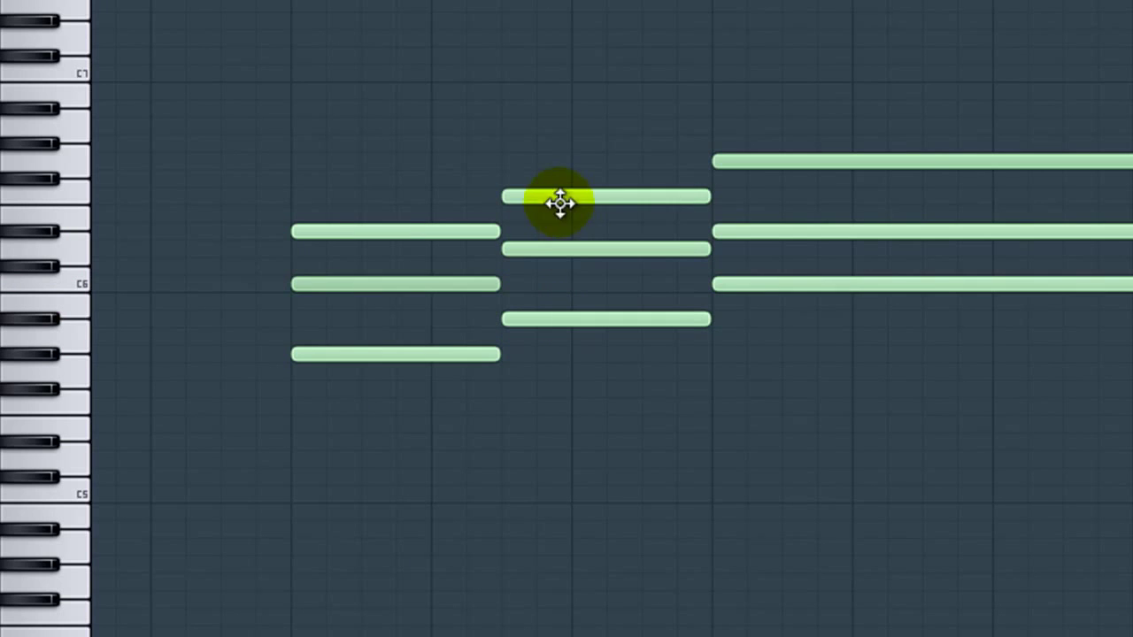
{"action": "left_click", "coordinate": [766, 302]}
{"action": "right_click", "coordinate": [832, 311]}
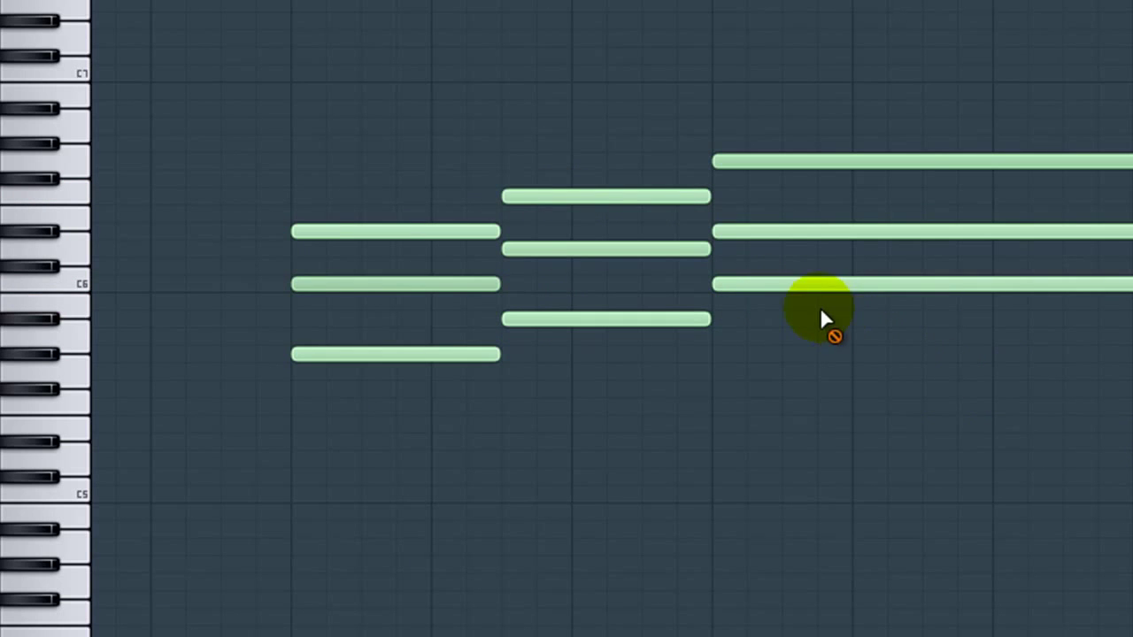